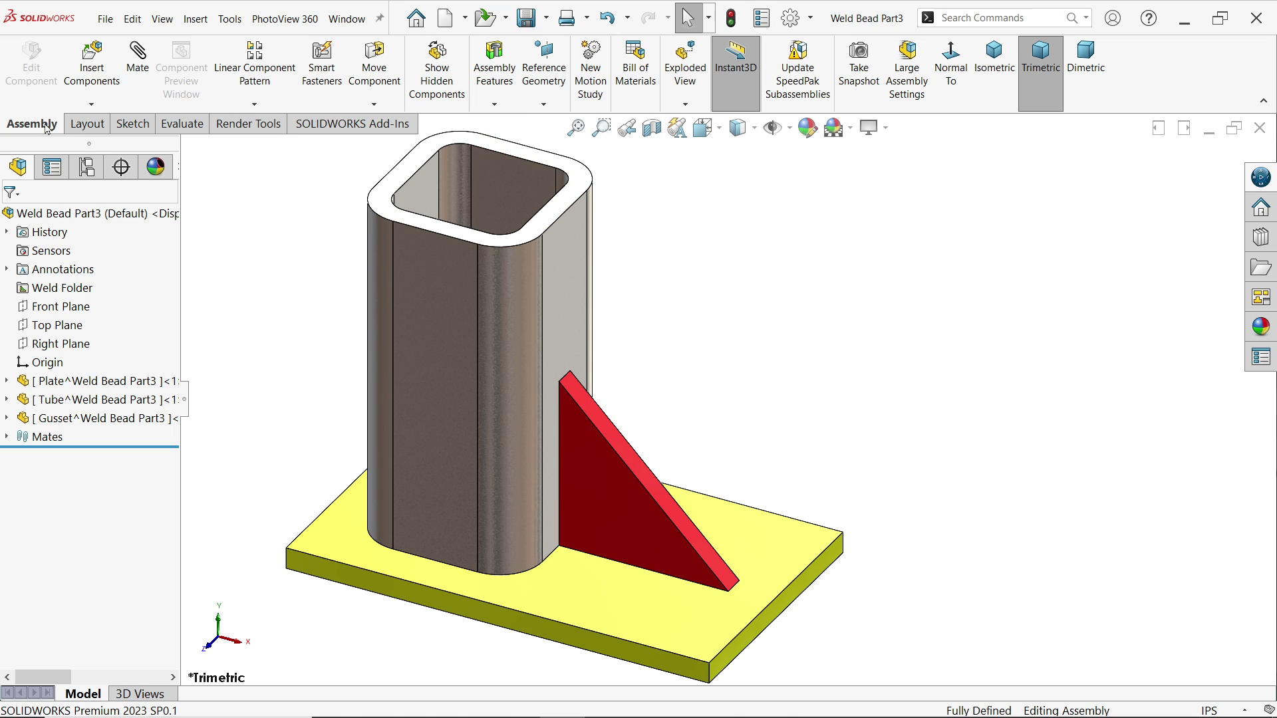
- Start a weld bead using Weld Geometry with the Smart Weld Selection Tool enabled
click(494, 105)
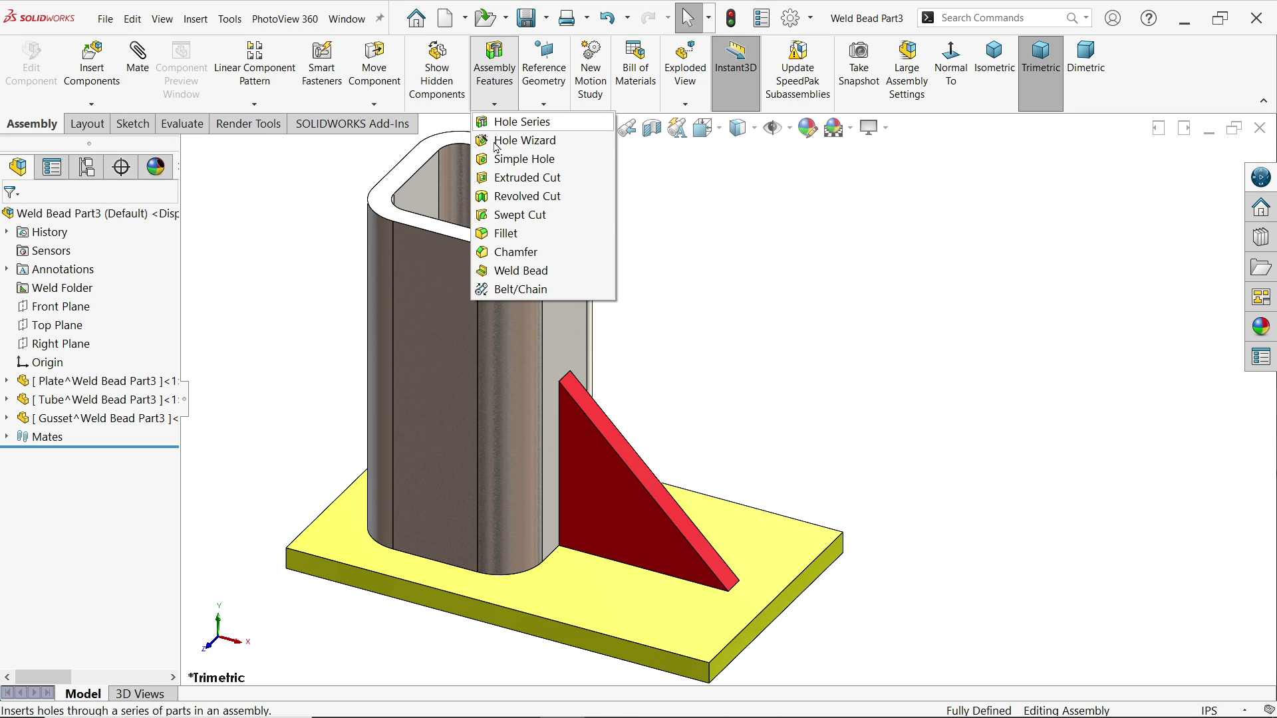
click(520, 270)
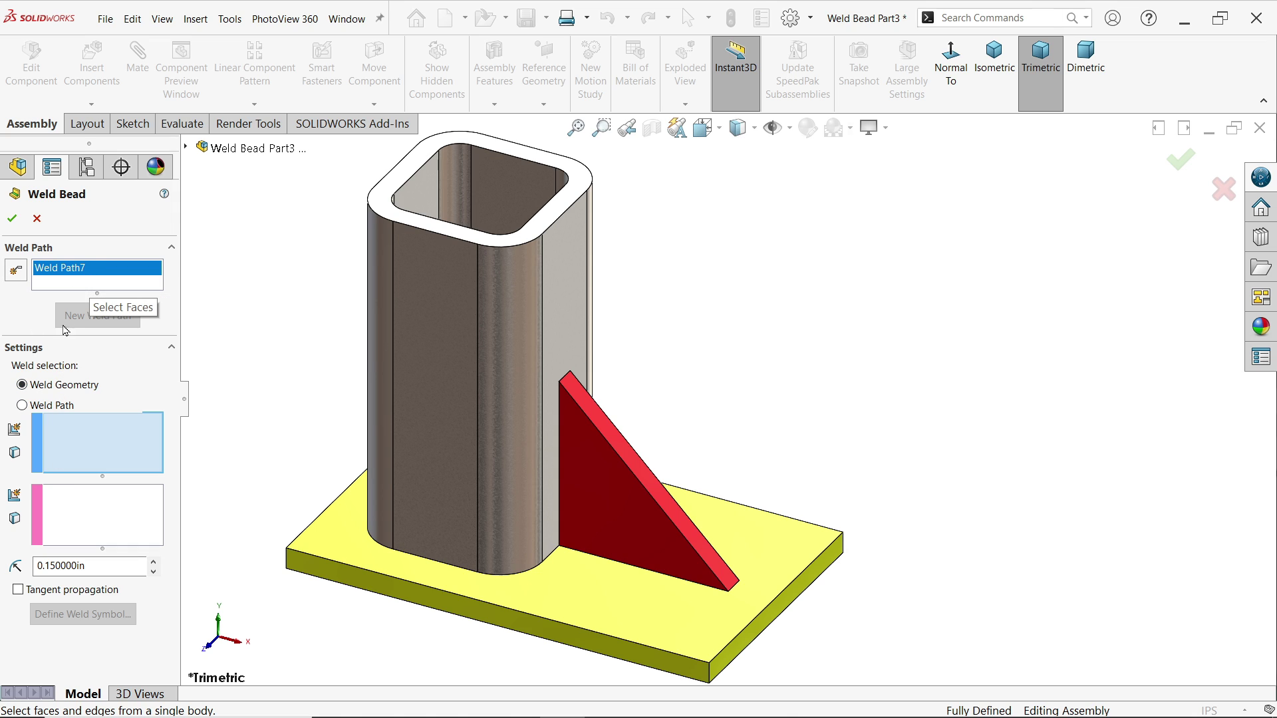
click(52, 392)
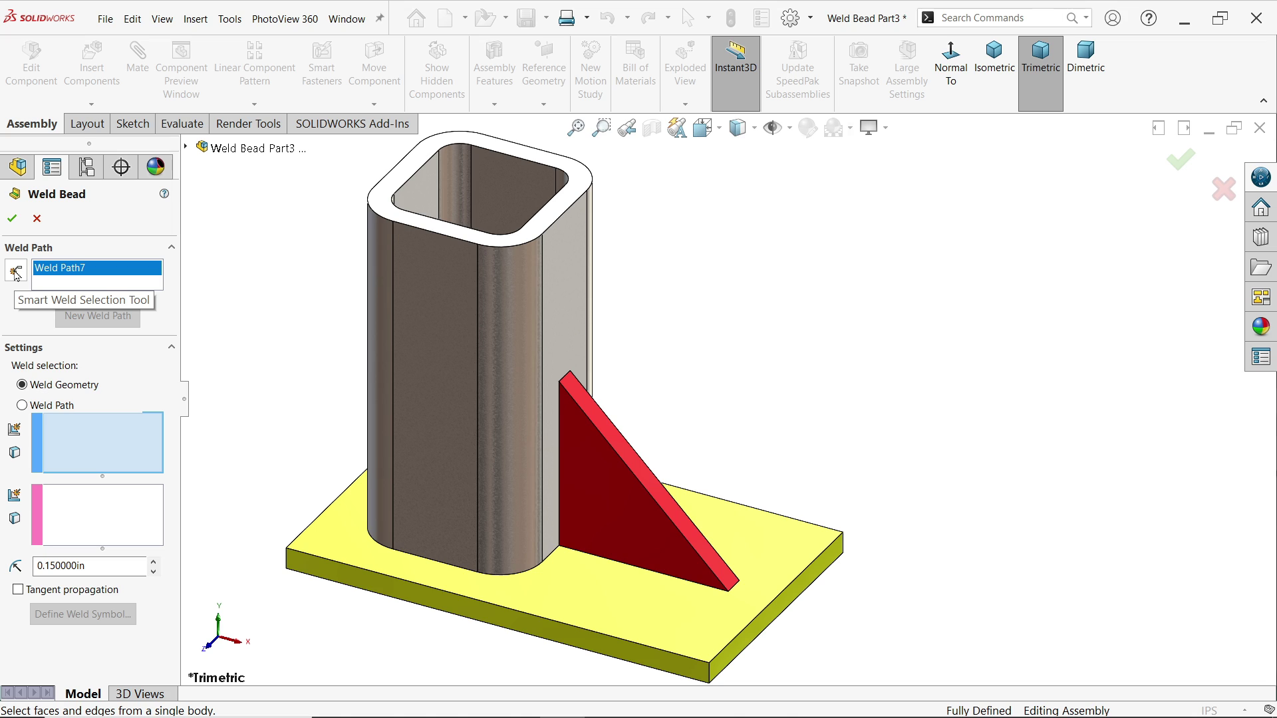
click(16, 272)
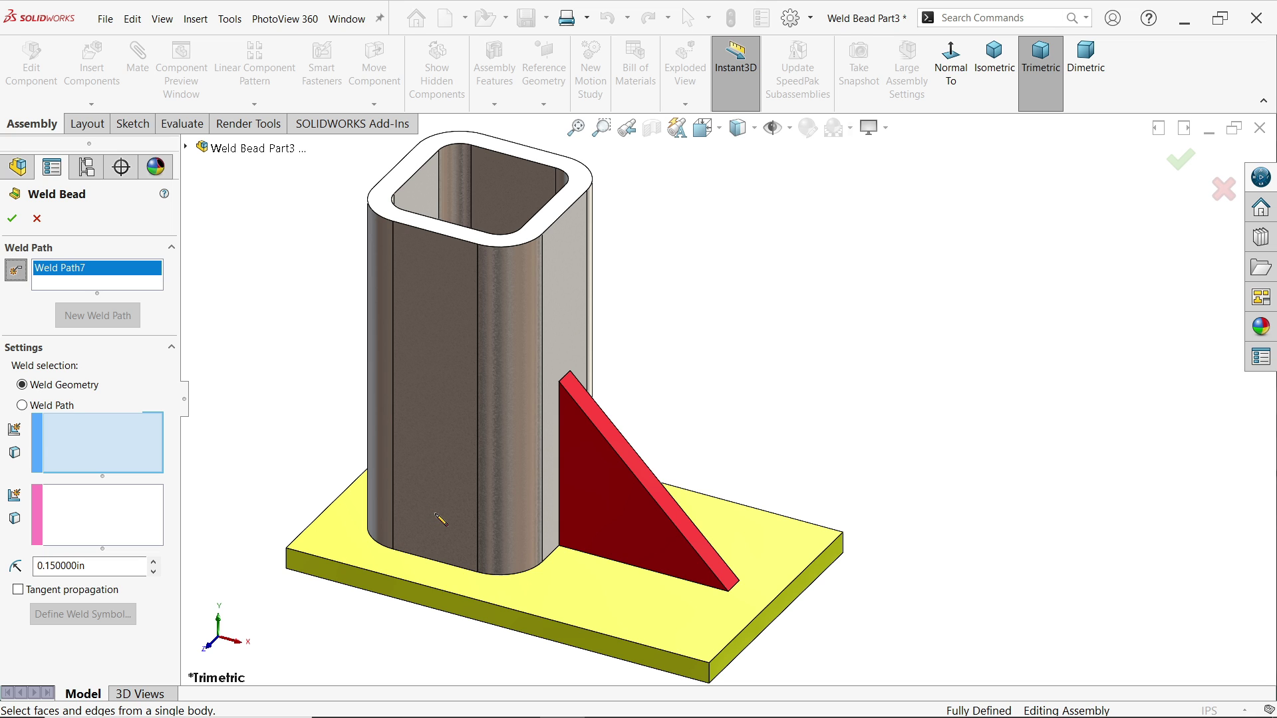
scroll(442, 527, down, 2)
scroll(449, 530, down, 3)
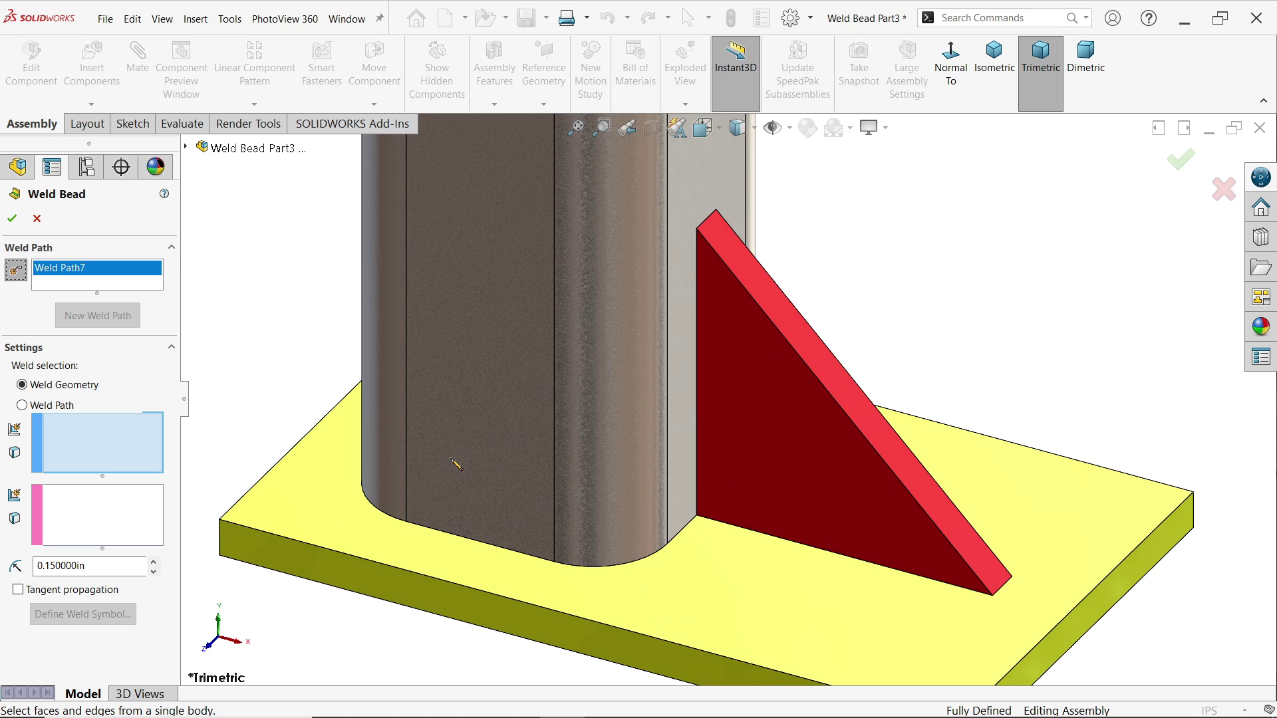
- Stroke the tube's front face against the plate and extend the weld around the rounded corner
drag(455, 464, 435, 561)
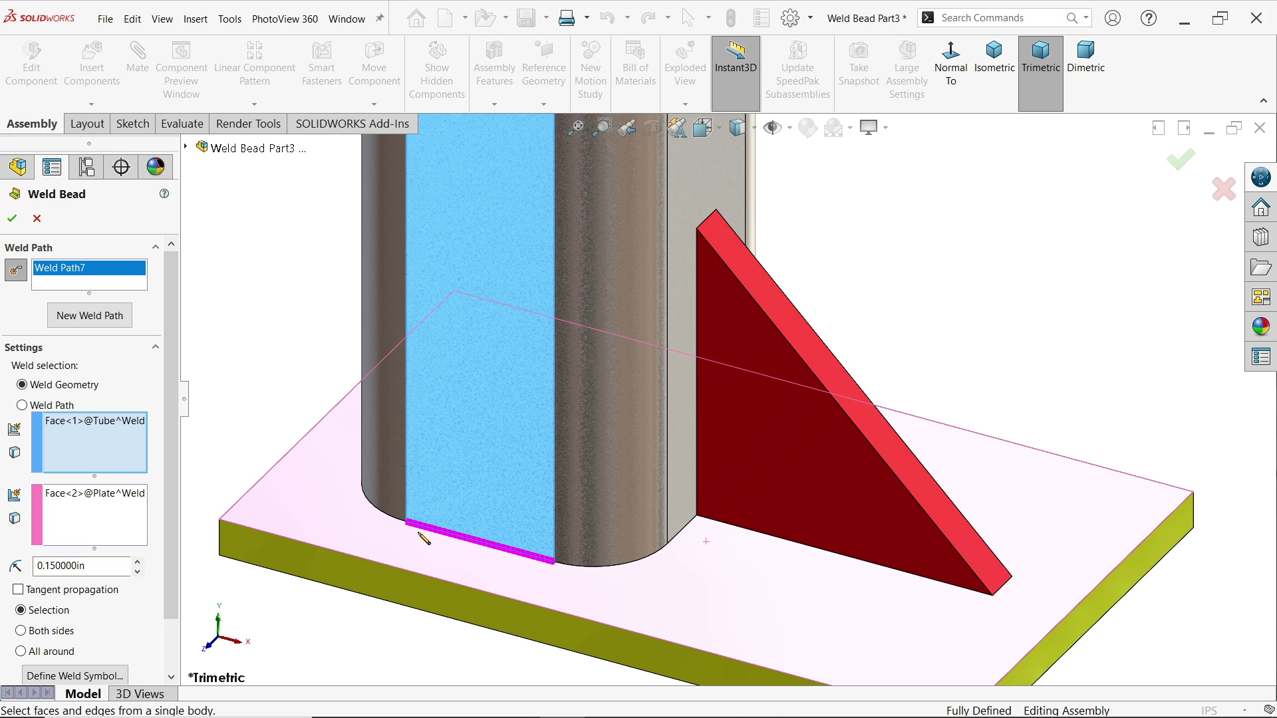
scroll(658, 455, down, 1)
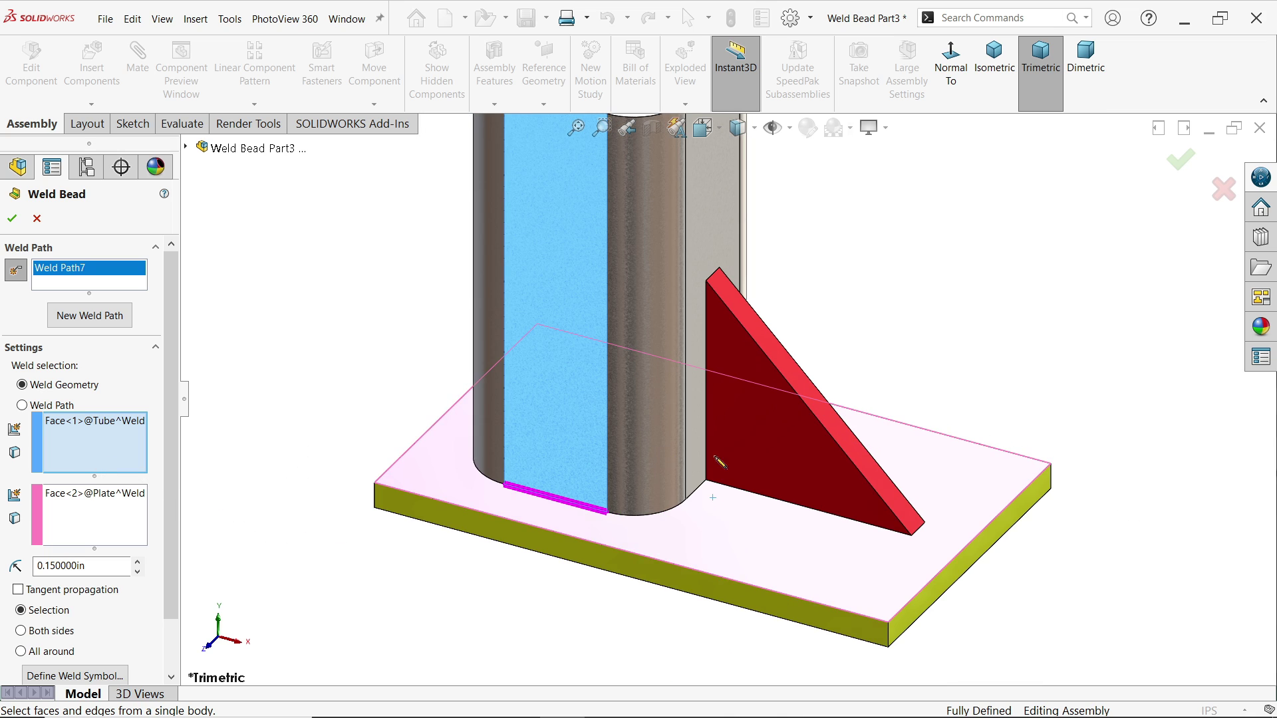
mouse_move(737, 464)
middle_down()
mouse_move(831, 513)
mouse_move(799, 499)
middle_up()
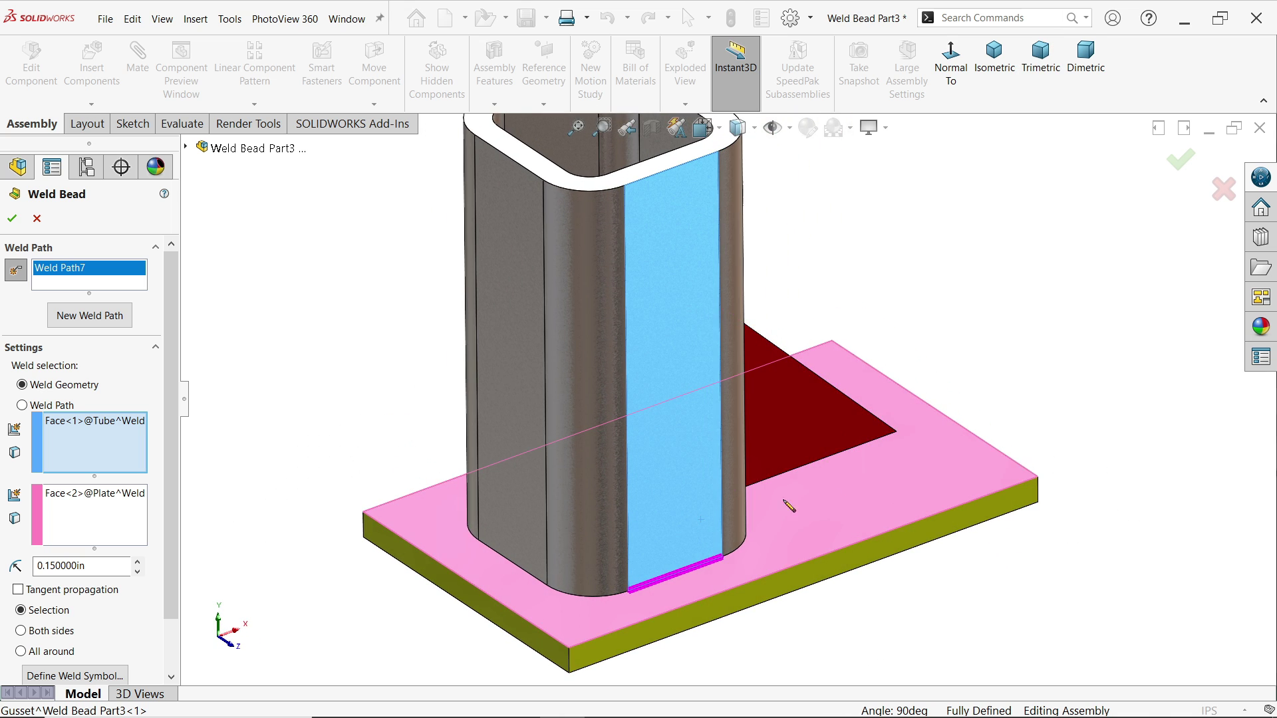
key(f)
scroll(730, 472, up, 4)
mouse_move(729, 472)
middle_down()
mouse_move(699, 430)
mouse_move(696, 395)
middle_up()
scroll(696, 394, up, 2)
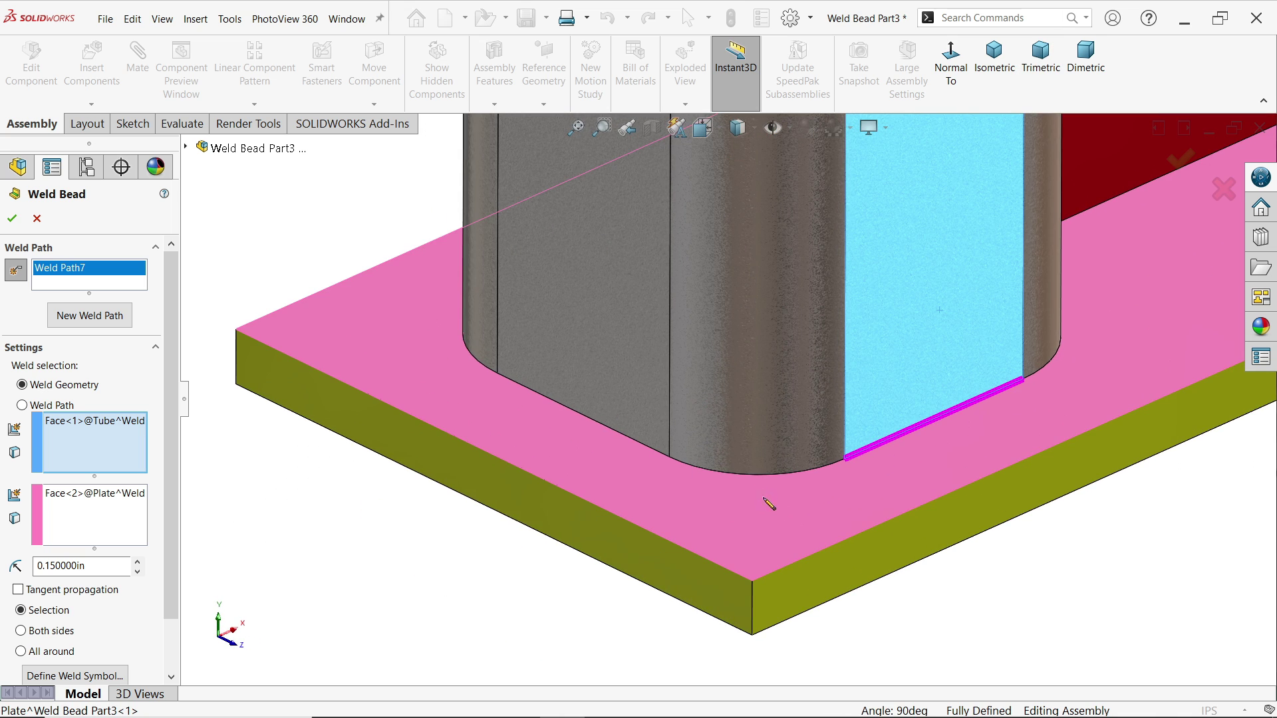
mouse_move(766, 500)
mouse_down()
mouse_move(482, 359)
mouse_move(499, 300)
mouse_up()
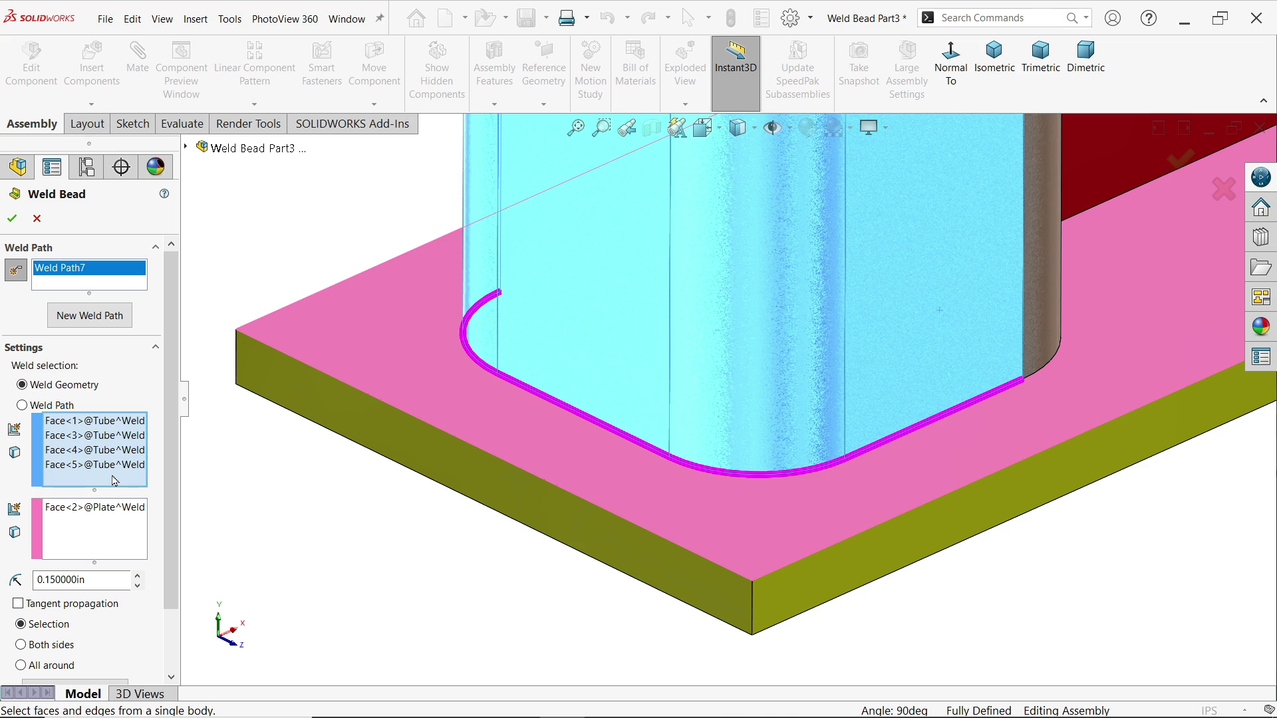
mouse_move(414, 527)
middle_down()
mouse_move(743, 468)
mouse_move(991, 451)
middle_up()
scroll(743, 467, down, 3)
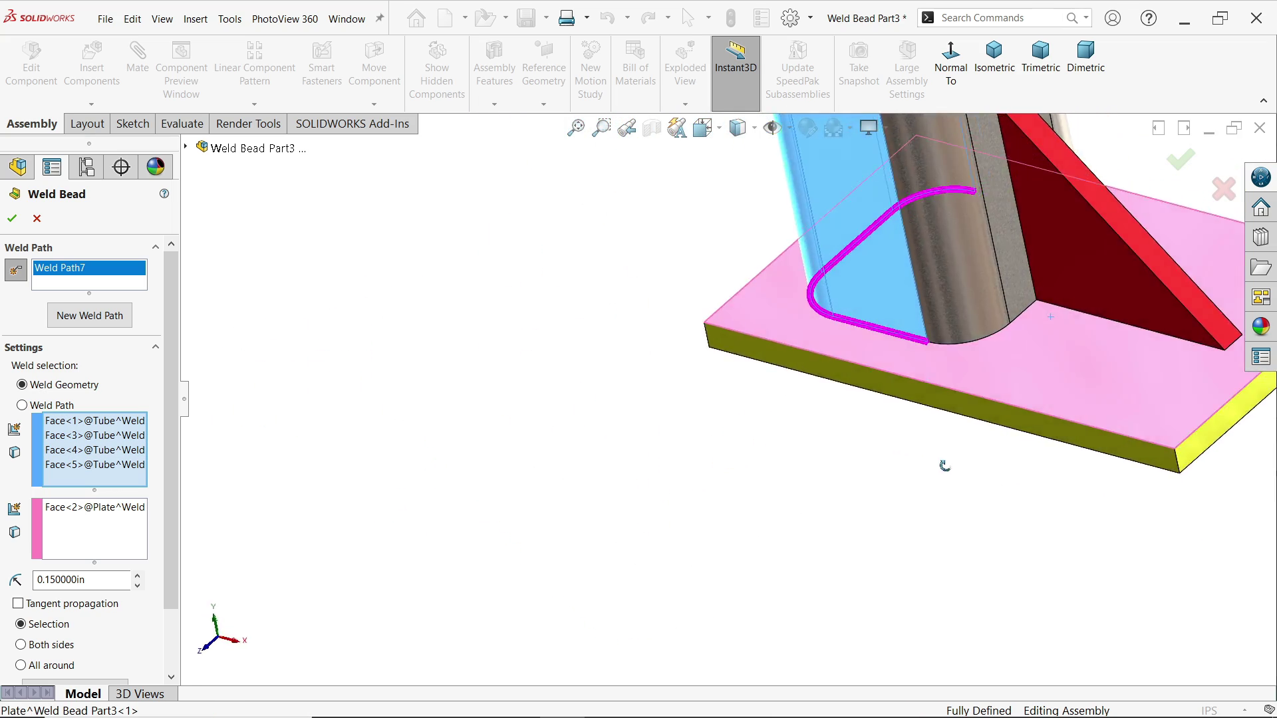
scroll(990, 452, up, 5)
scroll(957, 419, up, 3)
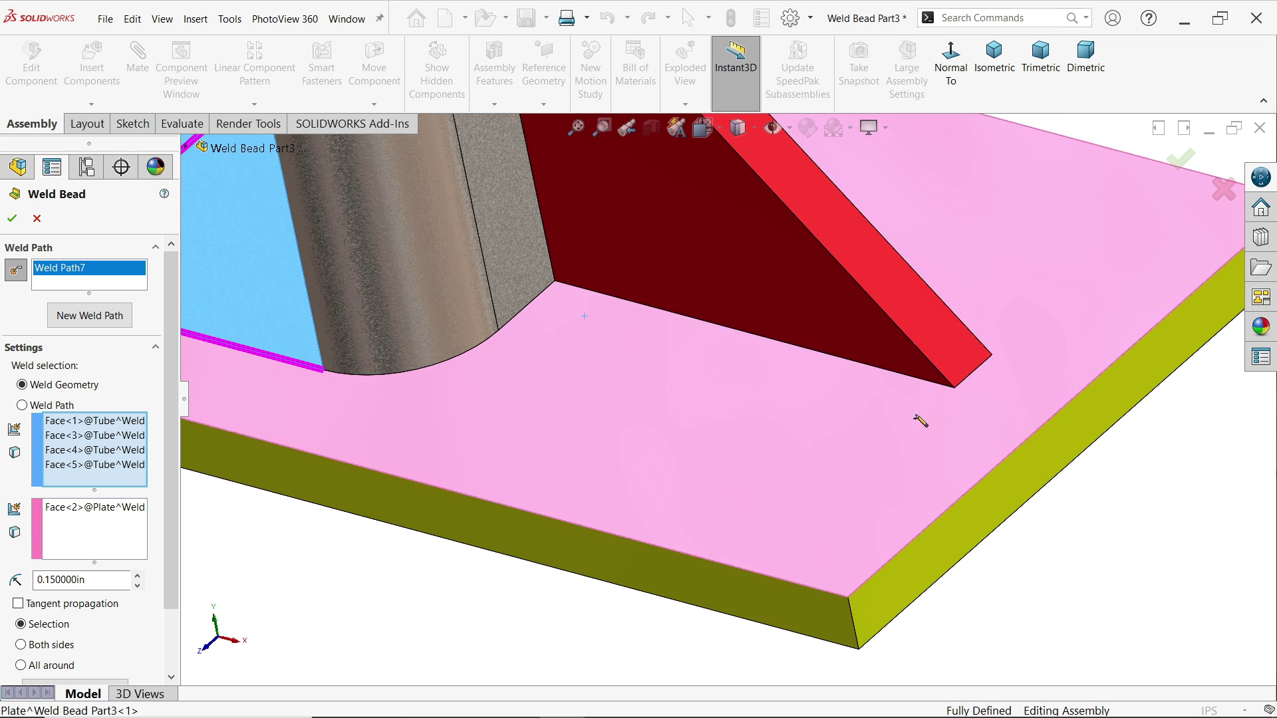
- Add Weld Path8 on the gusset's bottom edge and Weld Path9 on the tube's other corner
click(933, 390)
click(953, 379)
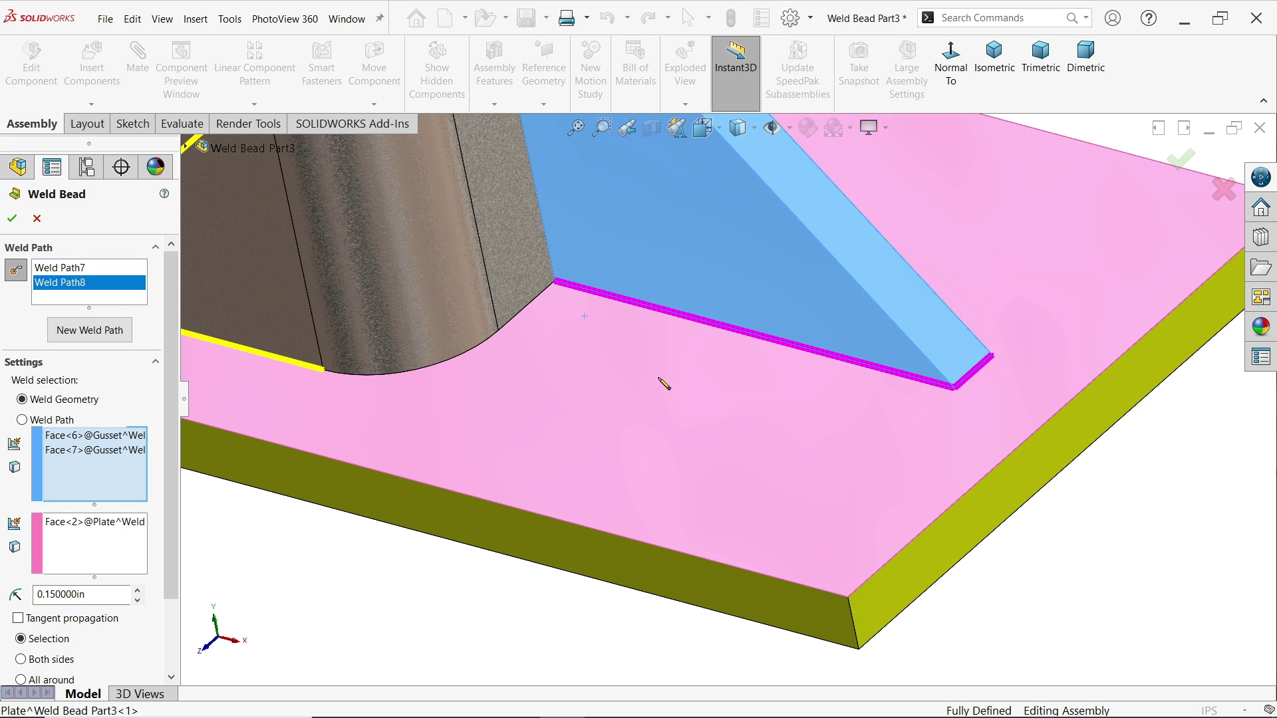
scroll(573, 377, down, 3)
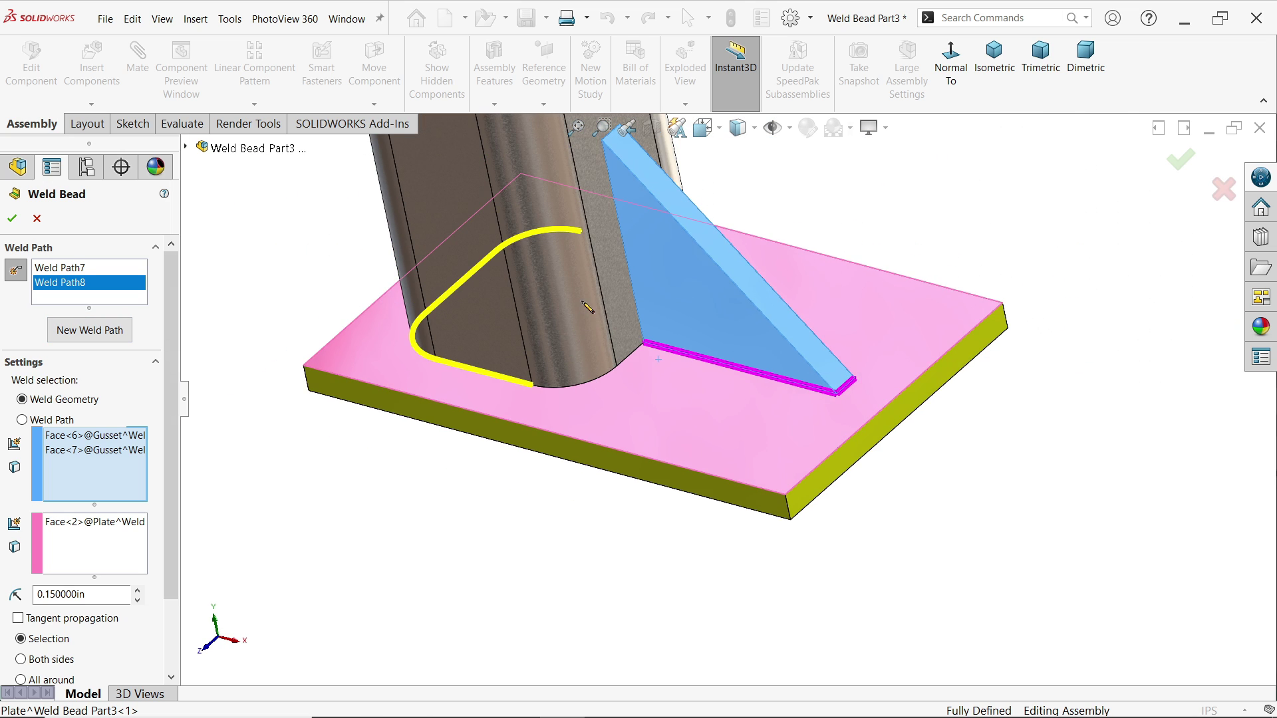
scroll(587, 308, up, 3)
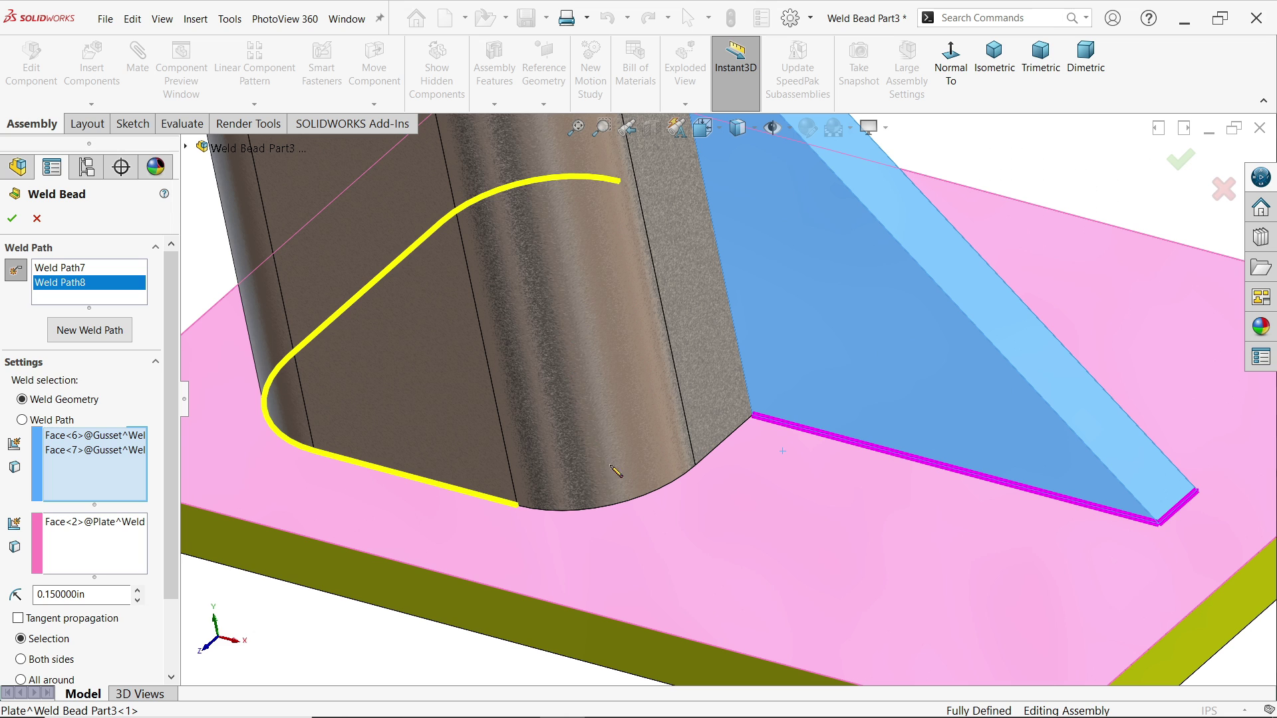
scroll(620, 476, up, 2)
drag(674, 544, 763, 439)
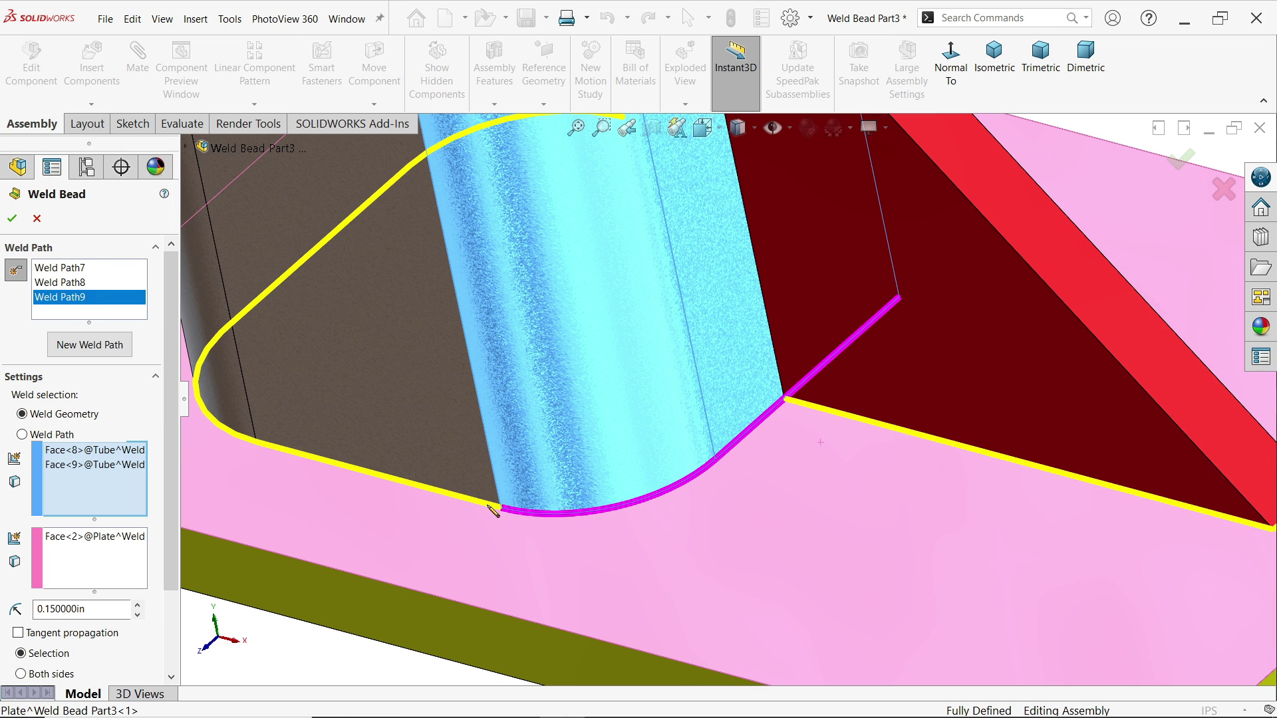
scroll(868, 339, down, 4)
mouse_move(858, 355)
middle_down()
mouse_move(811, 412)
mouse_move(840, 380)
middle_up()
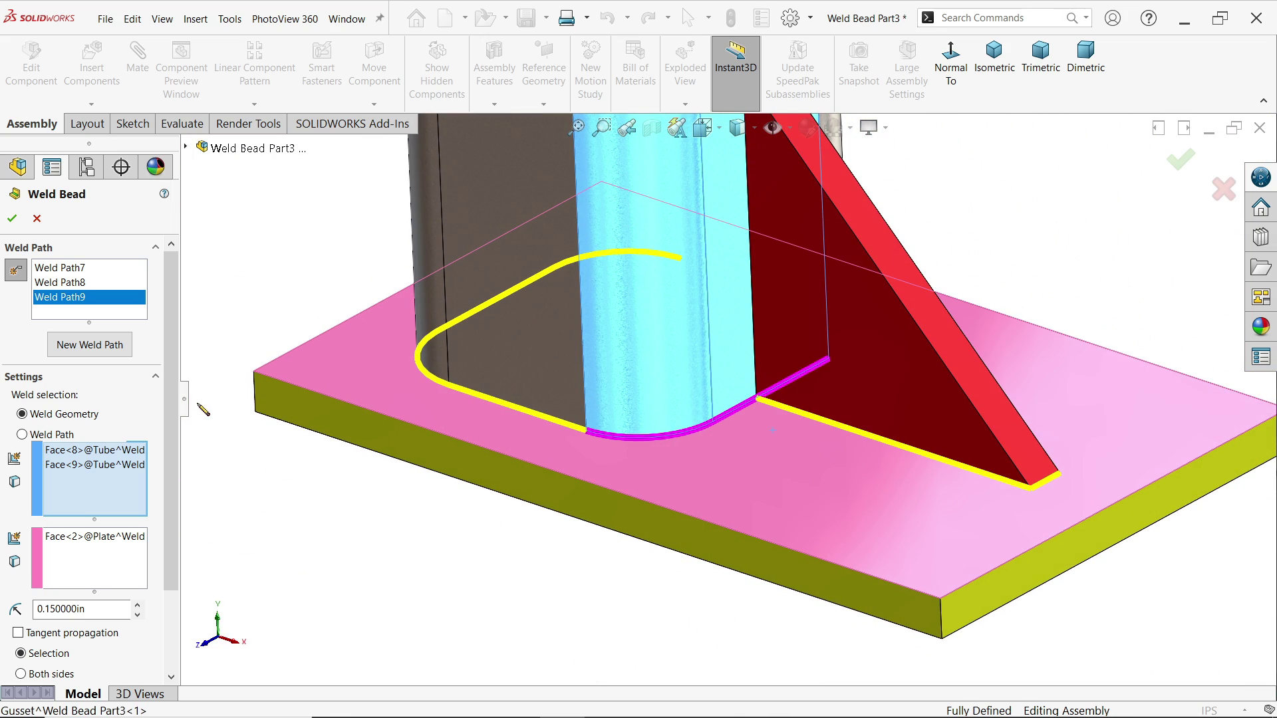
scroll(174, 459, down, 2)
scroll(180, 466, down, 1)
double_click(60, 504)
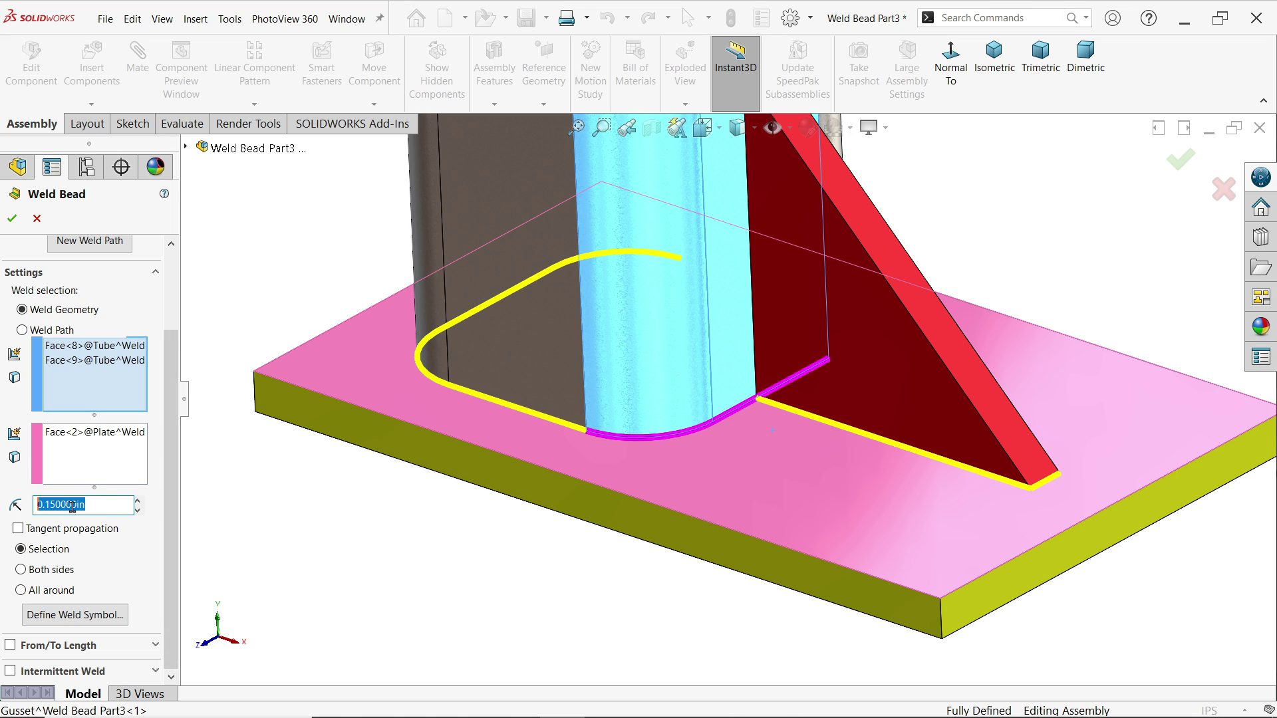
- Keep the 0.15 in bead size and bring up the weld symbol definition
click(172, 558)
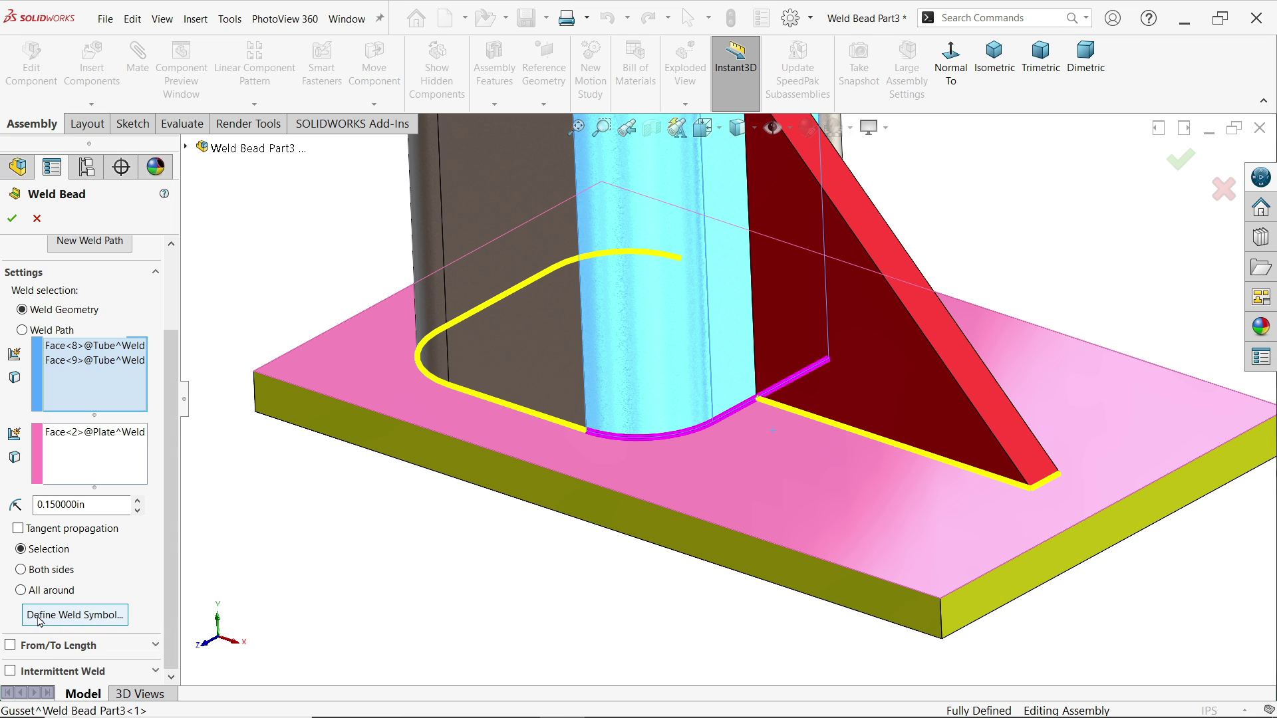
click(72, 615)
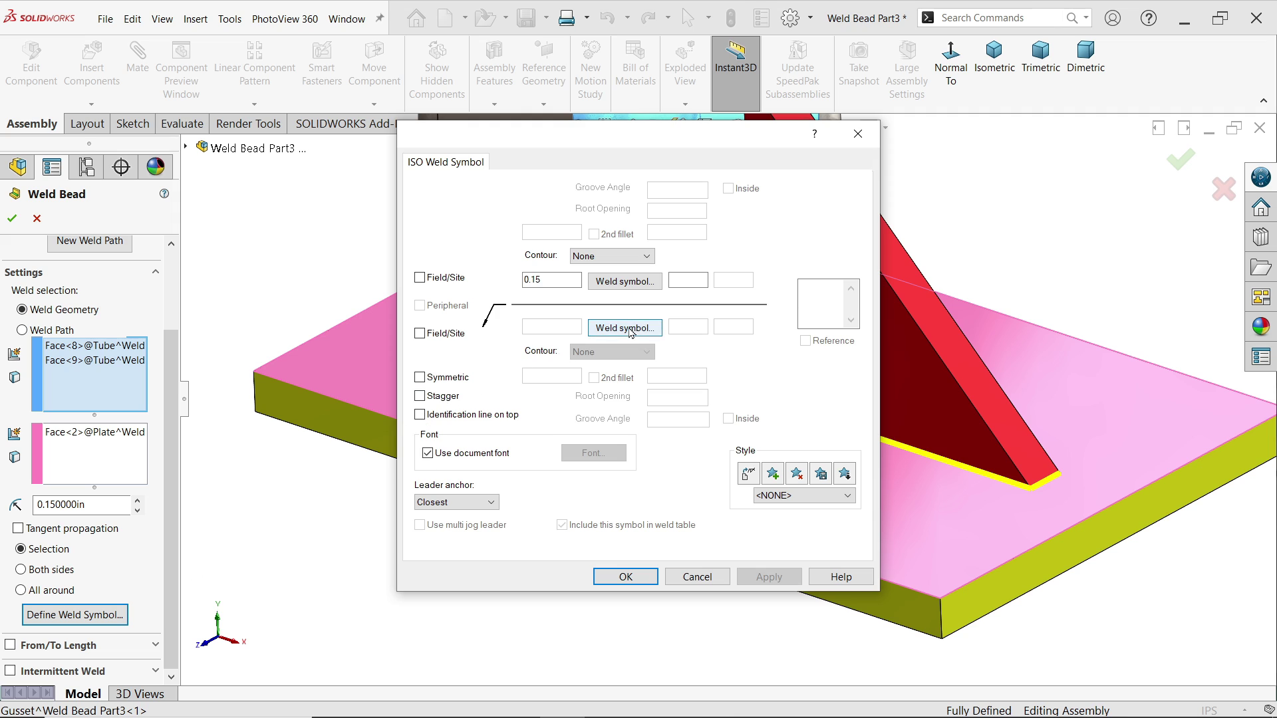
- Set the ISO weld symbol type, Flat contour, and weld sizes 0.15 and 0
click(624, 327)
click(713, 395)
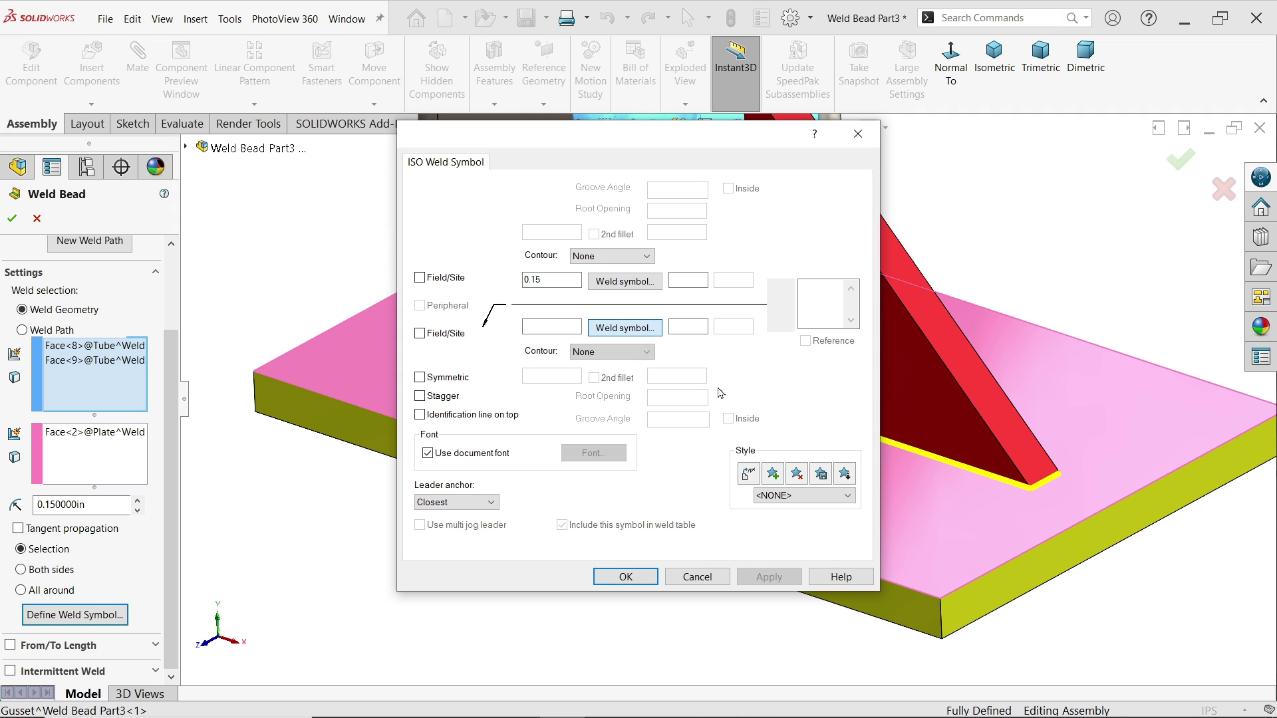
click(599, 351)
click(582, 376)
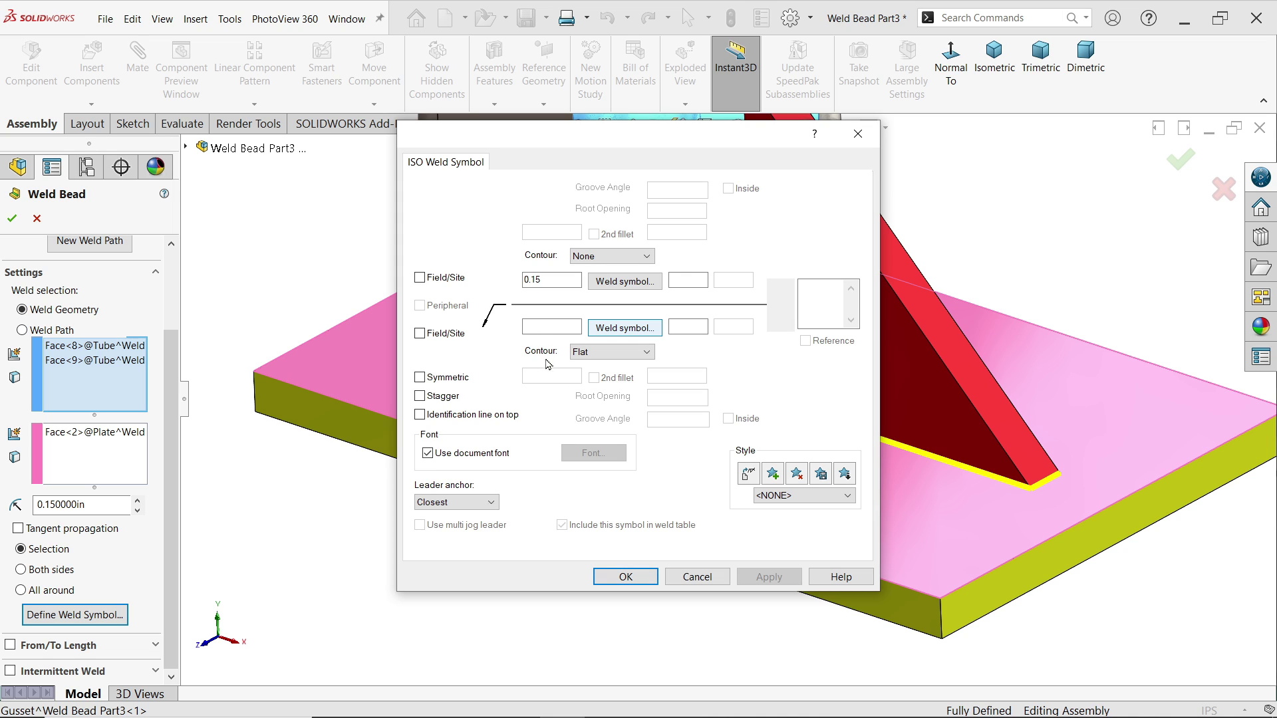
click(539, 327)
text(0.15)
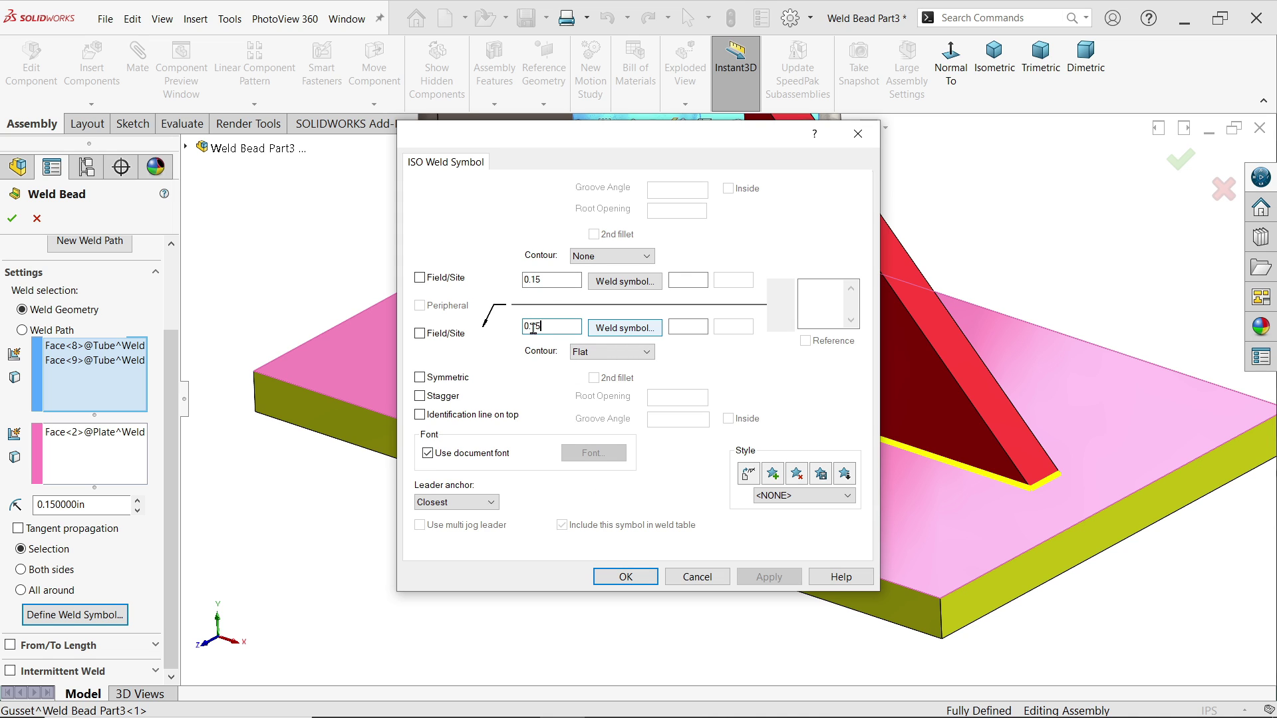
drag(564, 279, 474, 277)
text(0)
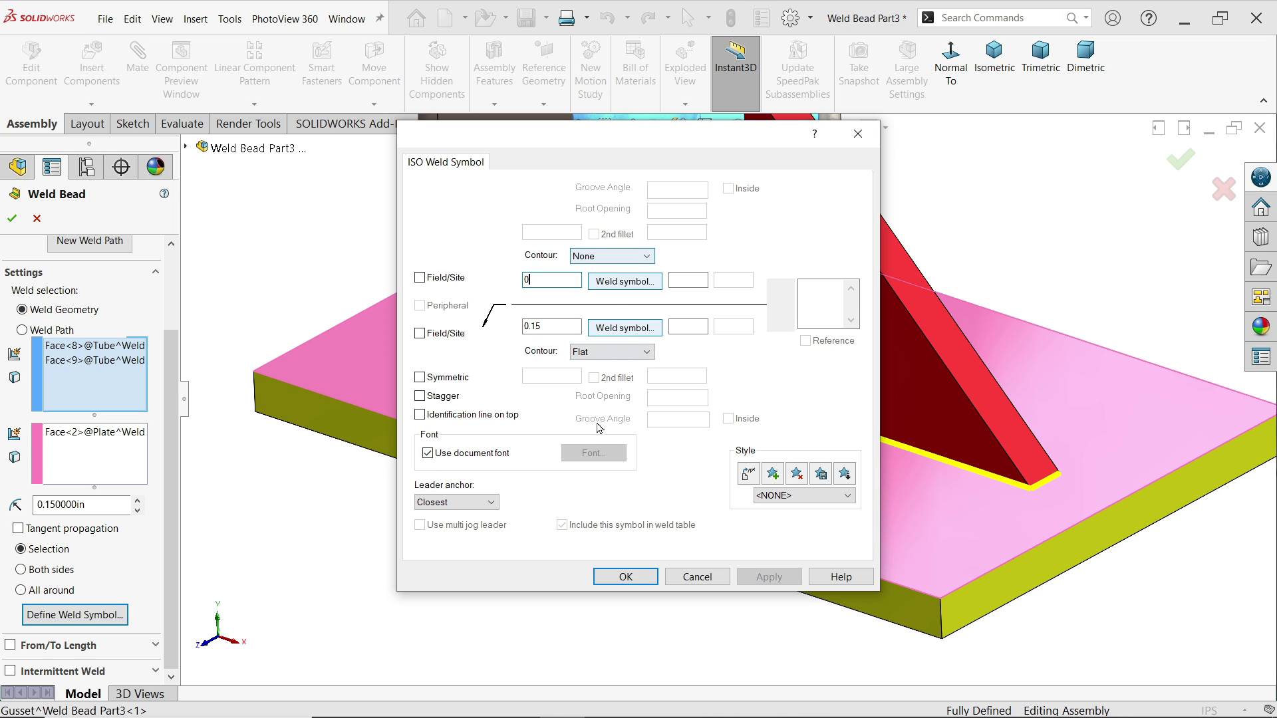
click(626, 577)
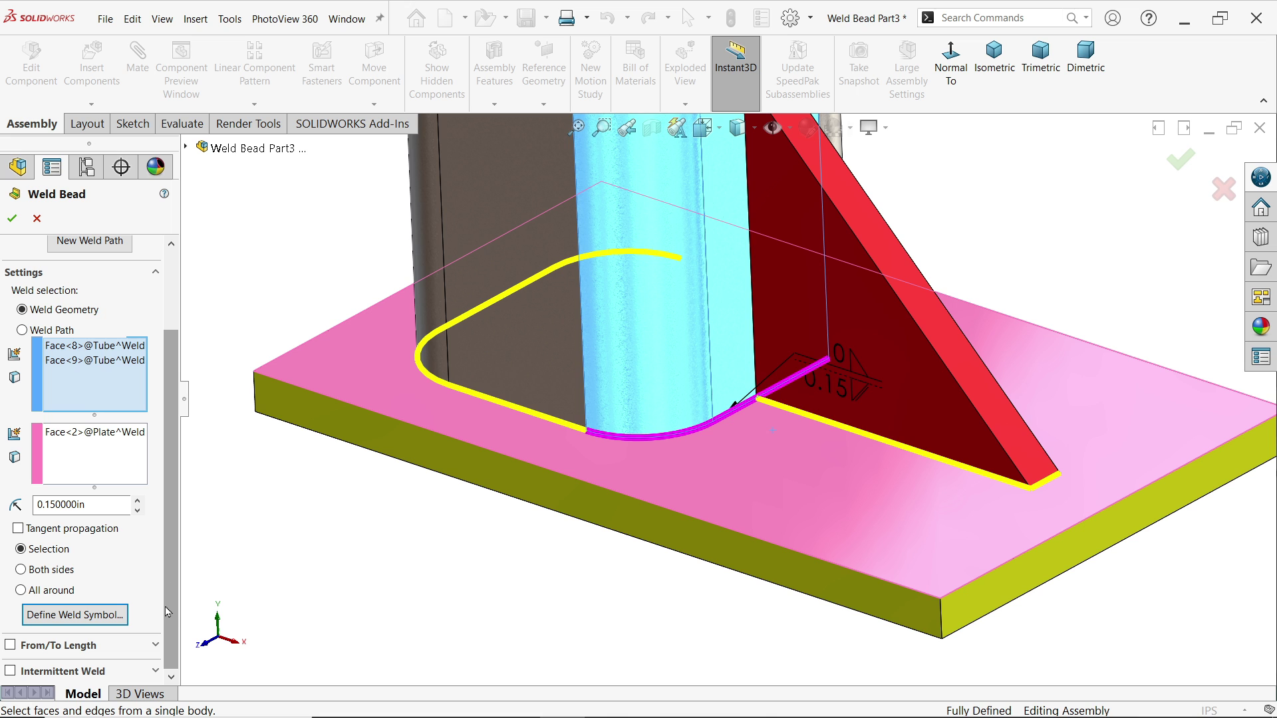
- Create the fillet weld beads, then delete both fillet welds from the tree
click(12, 218)
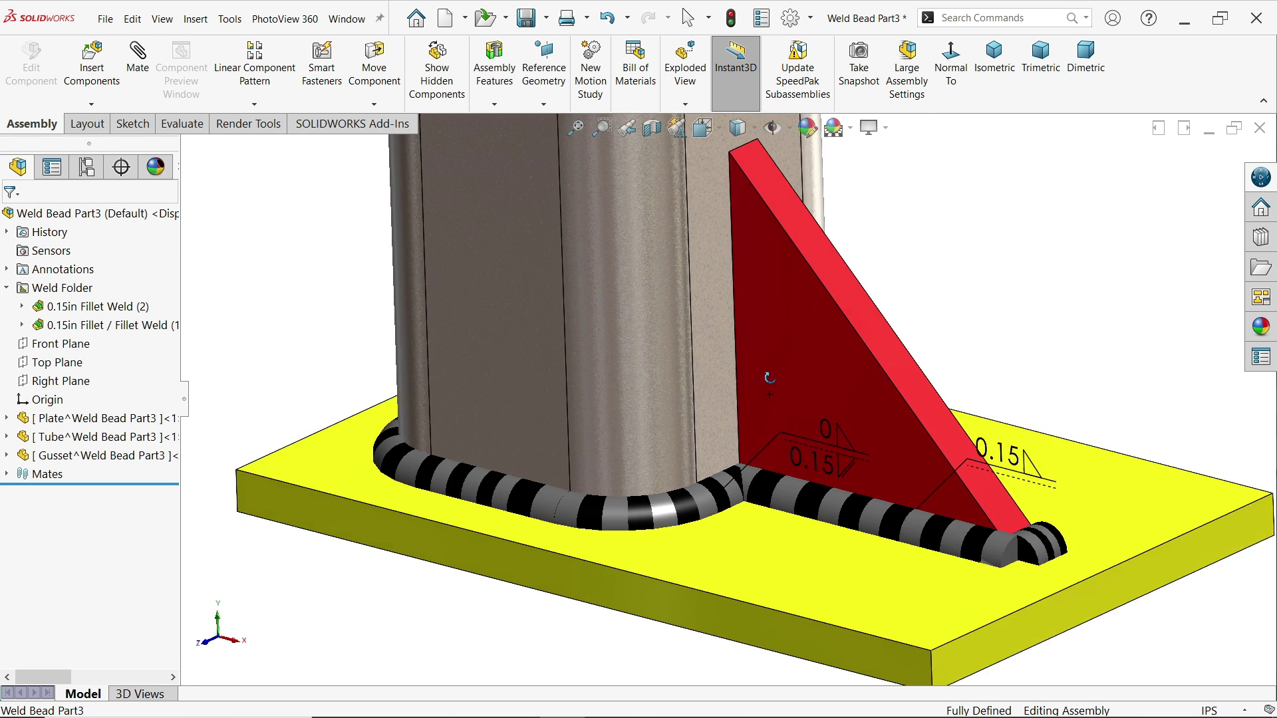
mouse_move(763, 407)
middle_down()
mouse_move(729, 394)
mouse_move(801, 391)
mouse_move(897, 285)
mouse_move(877, 290)
mouse_move(917, 271)
mouse_move(950, 312)
mouse_move(928, 305)
middle_up()
scroll(801, 391, down, 2)
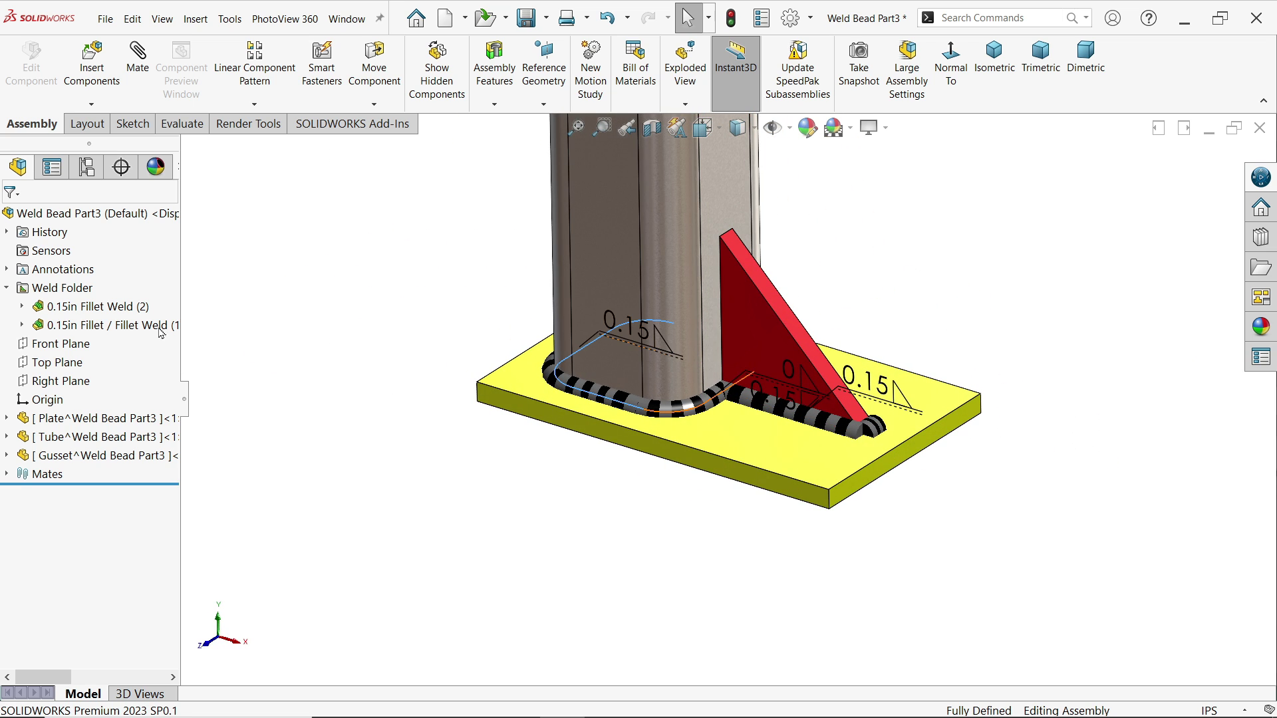
click(72, 306)
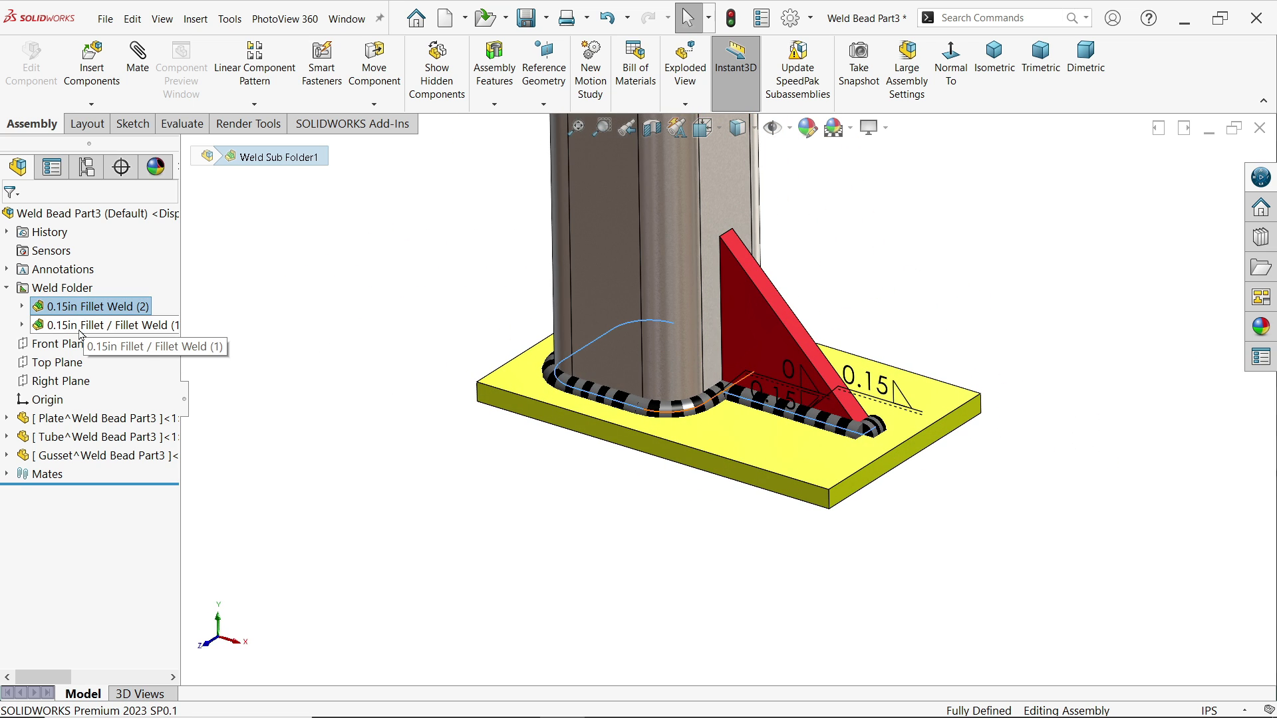
ctrl+click(80, 326)
right_click(80, 325)
click(137, 361)
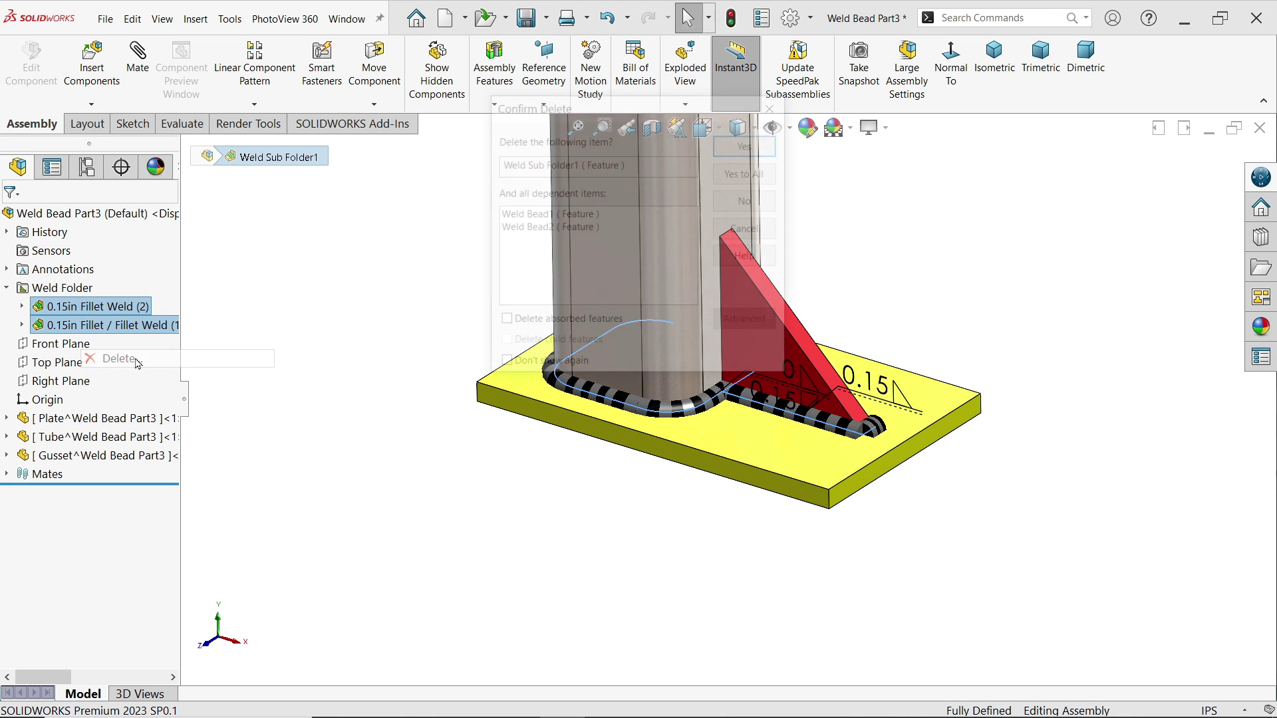
click(744, 172)
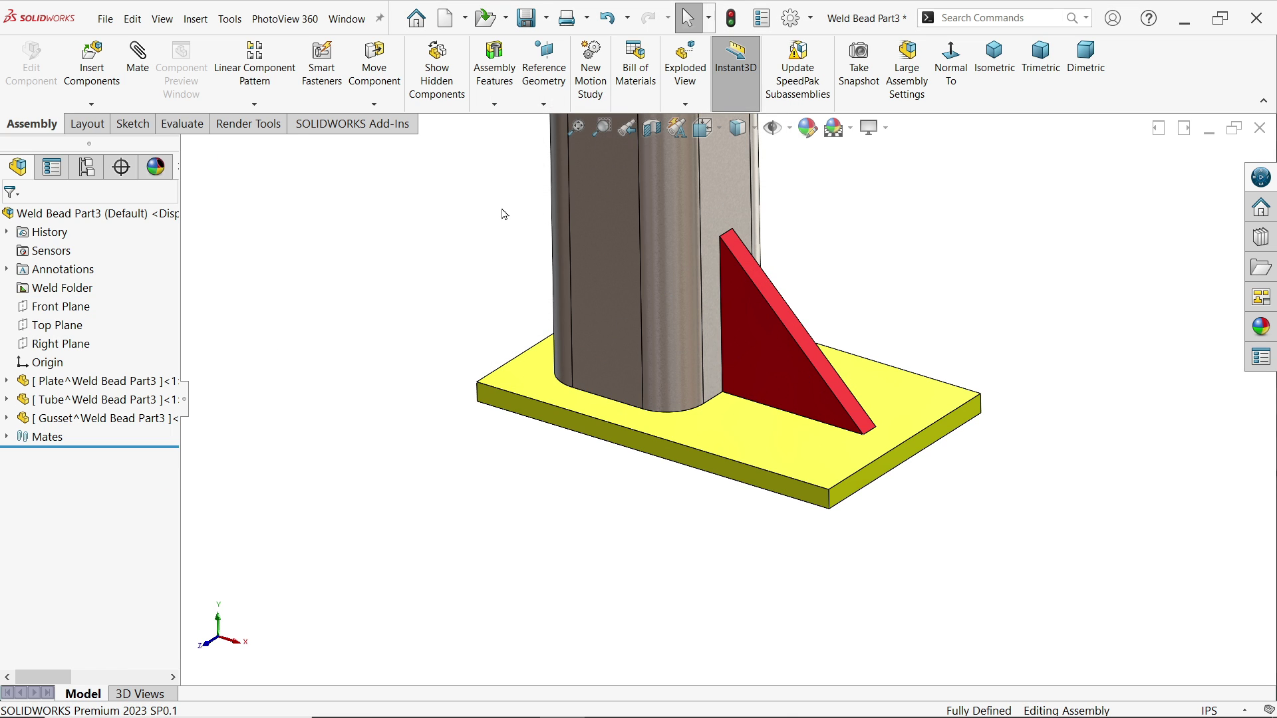
scroll(669, 246, down, 1)
- Create a tangent-propagated weld bead from a smart stroke across the tube-to-plate junction
click(494, 104)
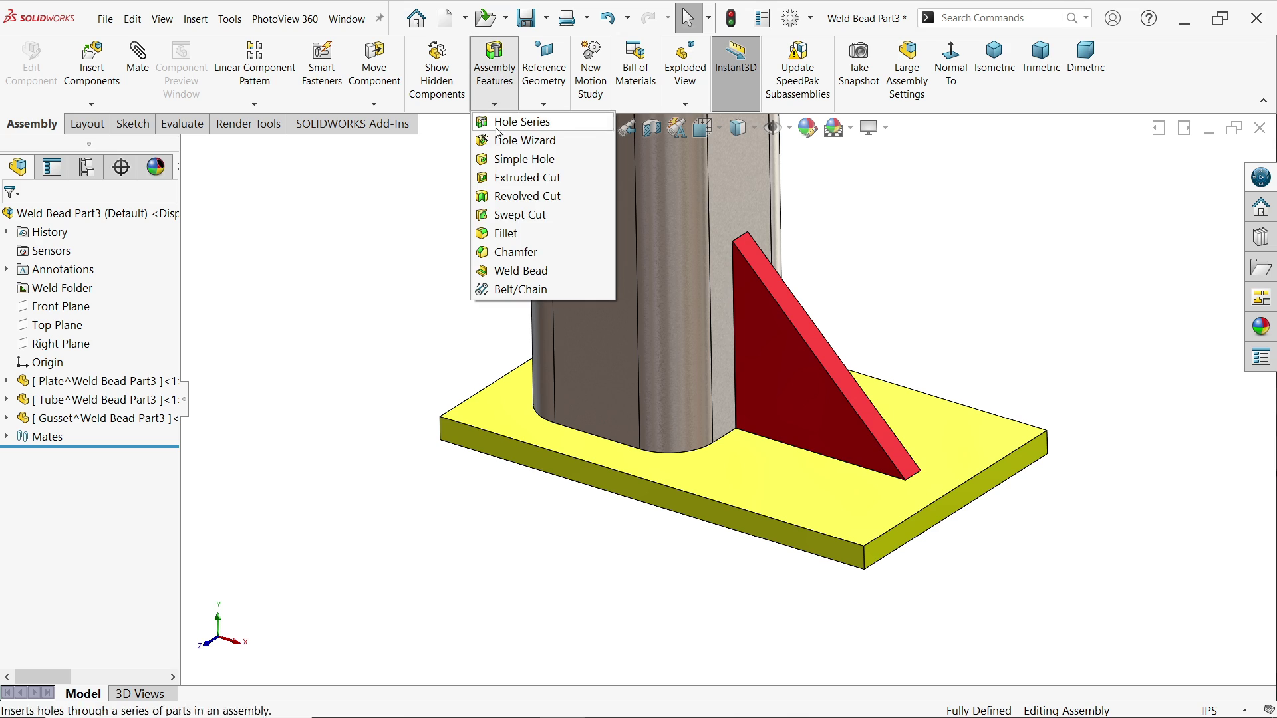
click(521, 270)
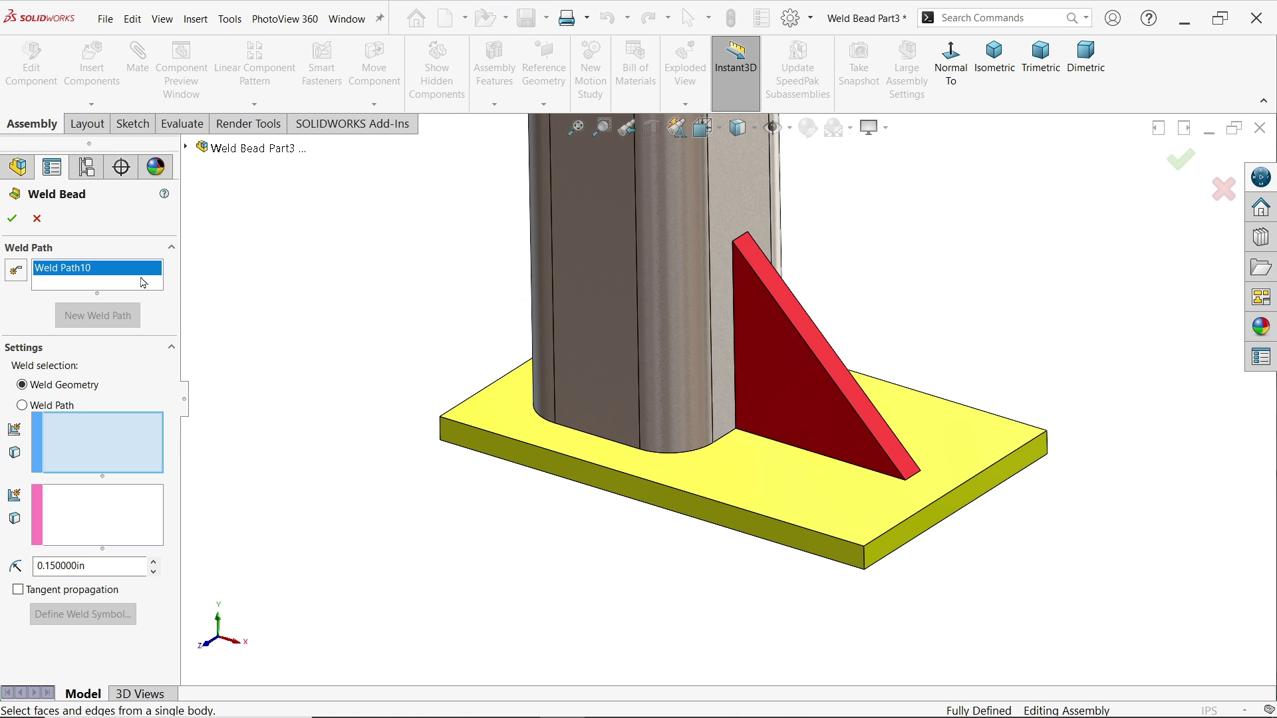
click(15, 271)
scroll(644, 440, down, 2)
scroll(643, 439, down, 2)
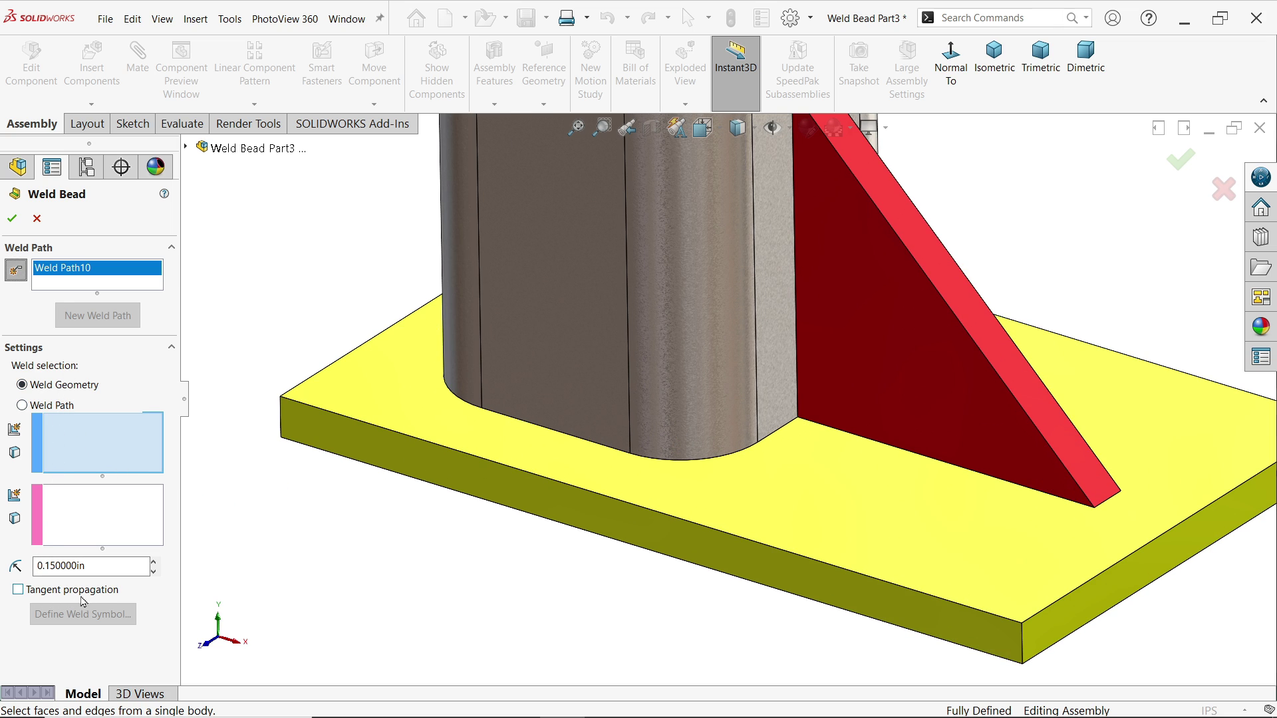
click(19, 590)
scroll(580, 459, down, 2)
scroll(599, 439, down, 2)
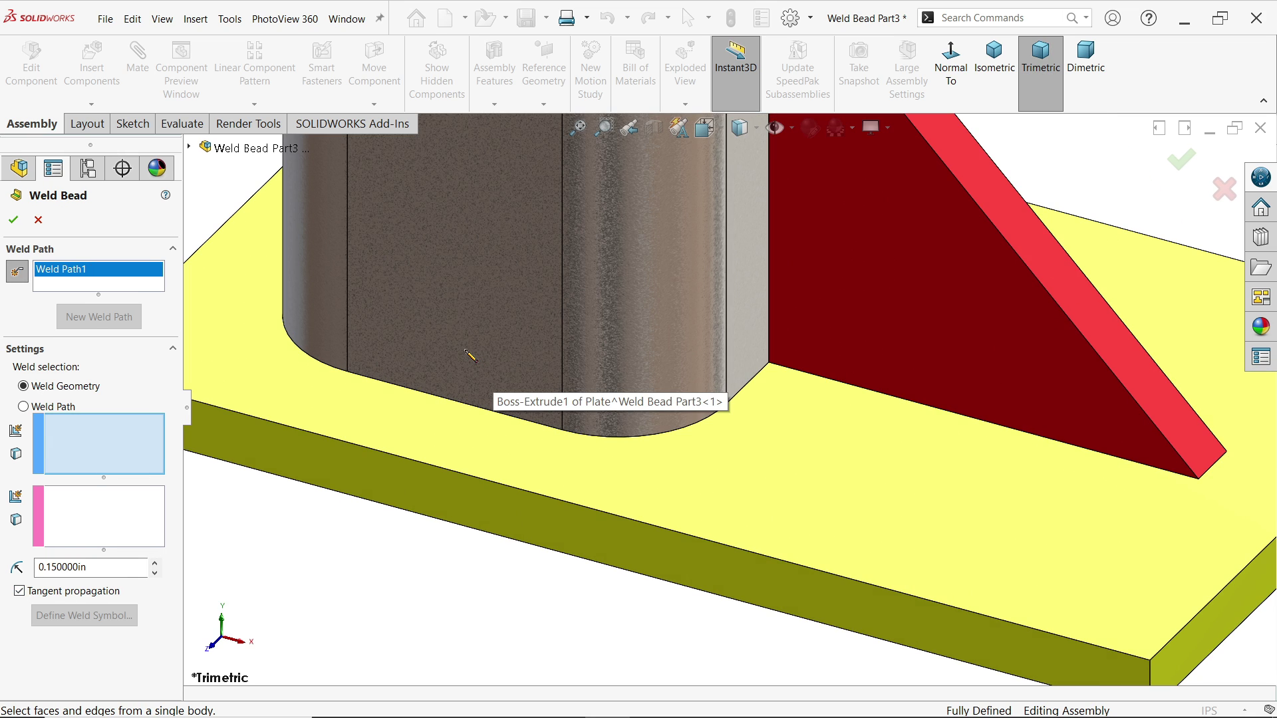
drag(470, 355, 472, 439)
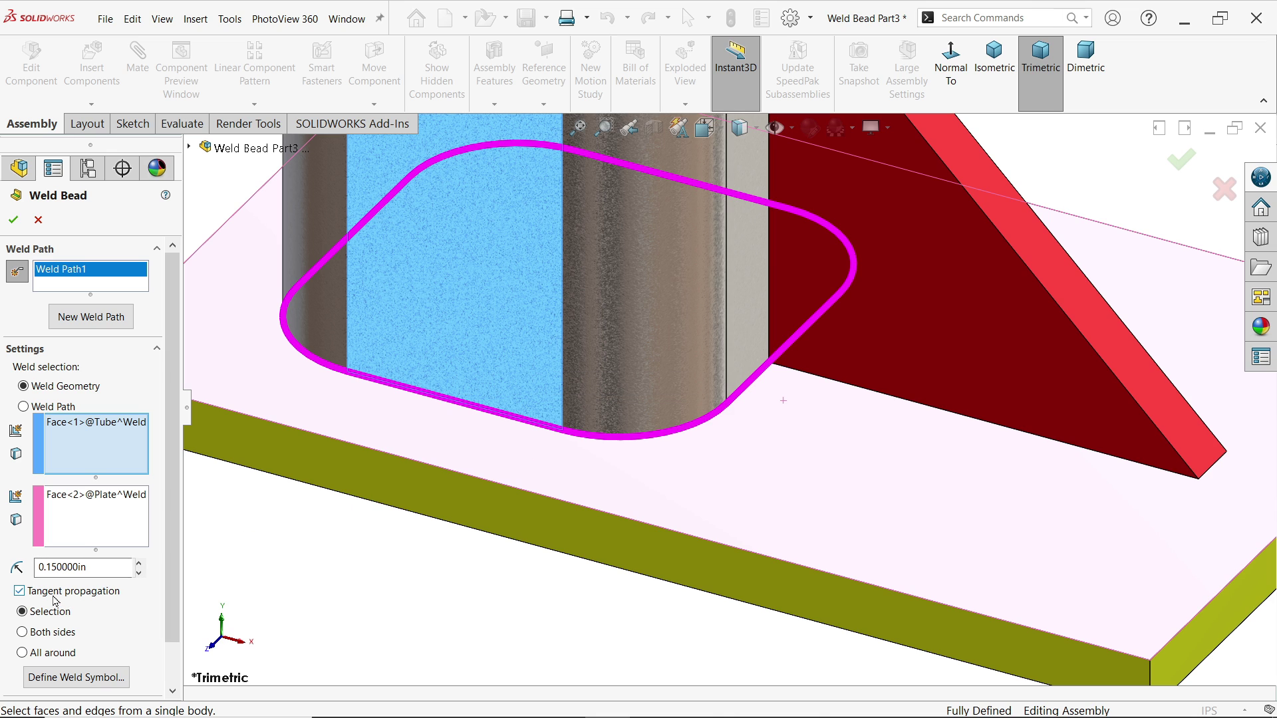
click(16, 219)
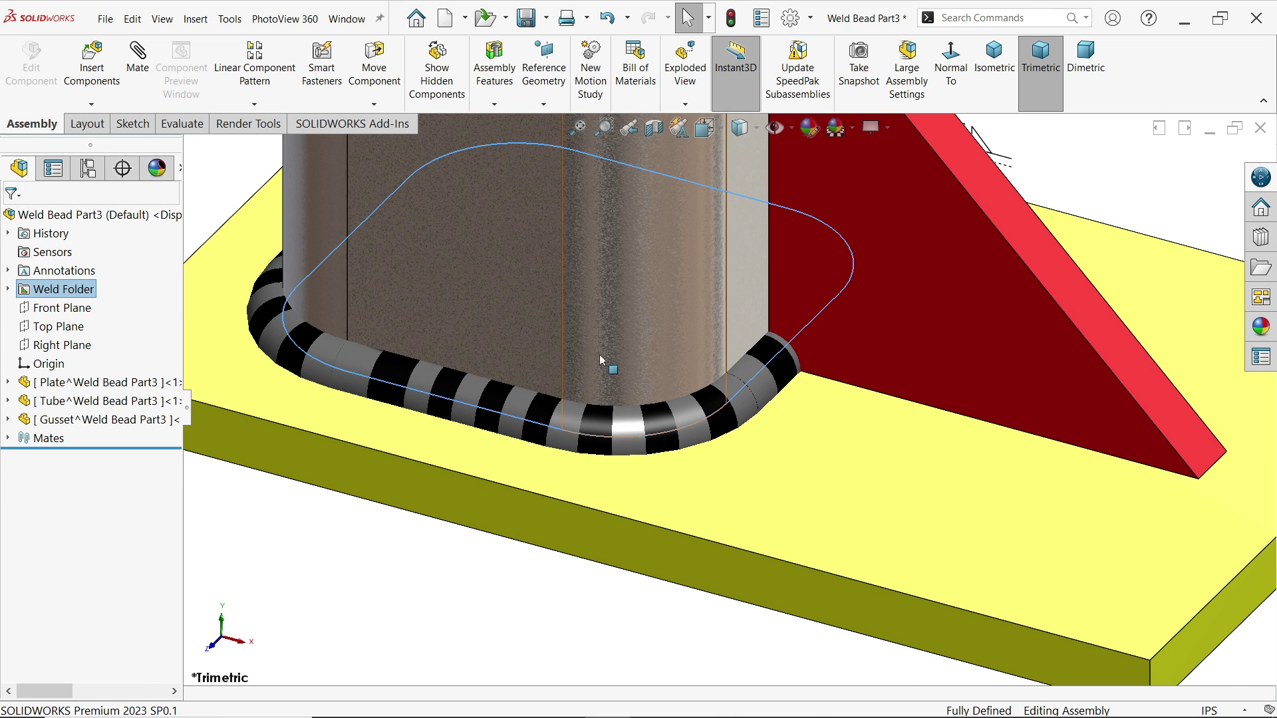
- Delete 0.15in Fillet Weld (1) from the Weld Folder and confirm the deletion
middle_drag(641, 352, 538, 367)
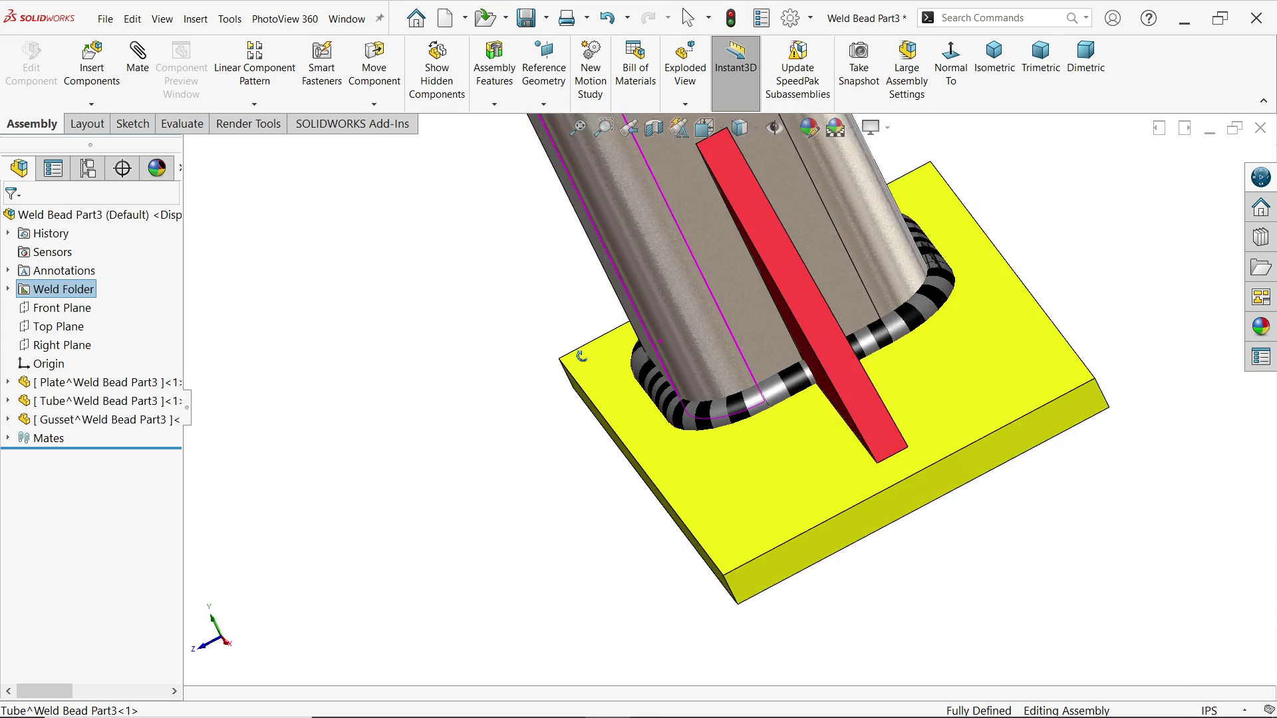
middle_drag(586, 353, 404, 270)
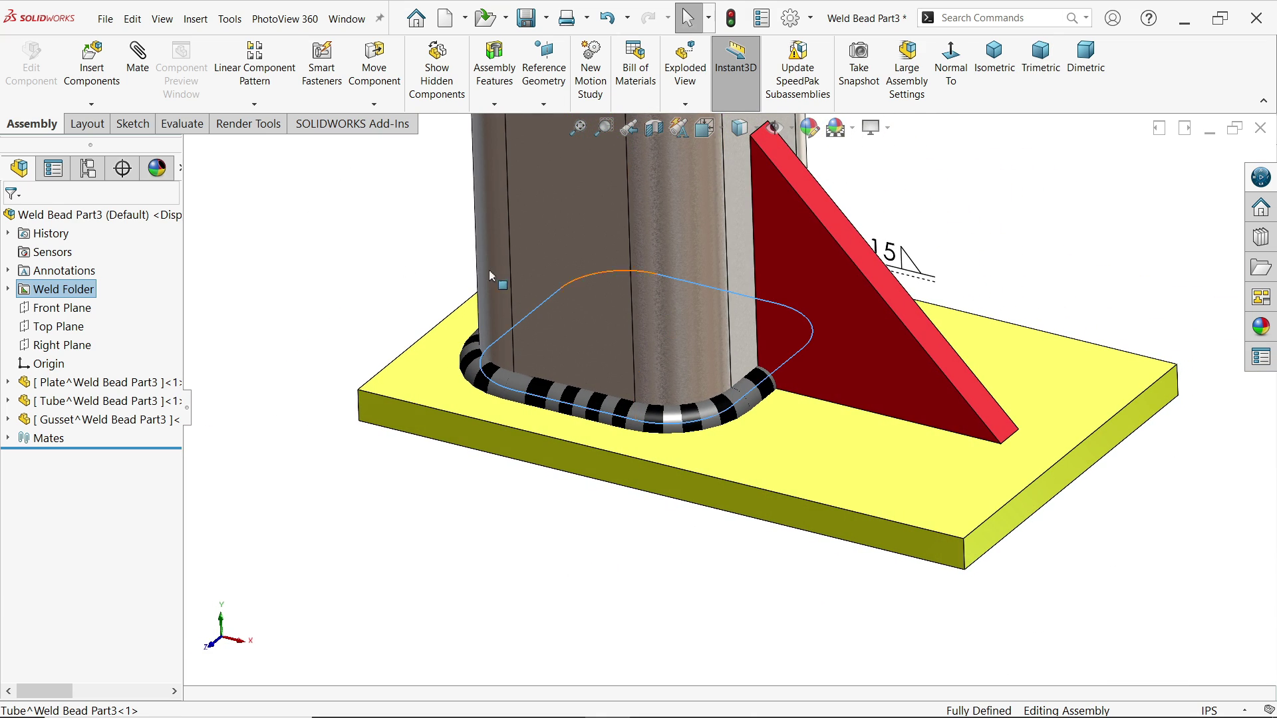
click(9, 290)
click(95, 307)
right_click(95, 308)
click(135, 359)
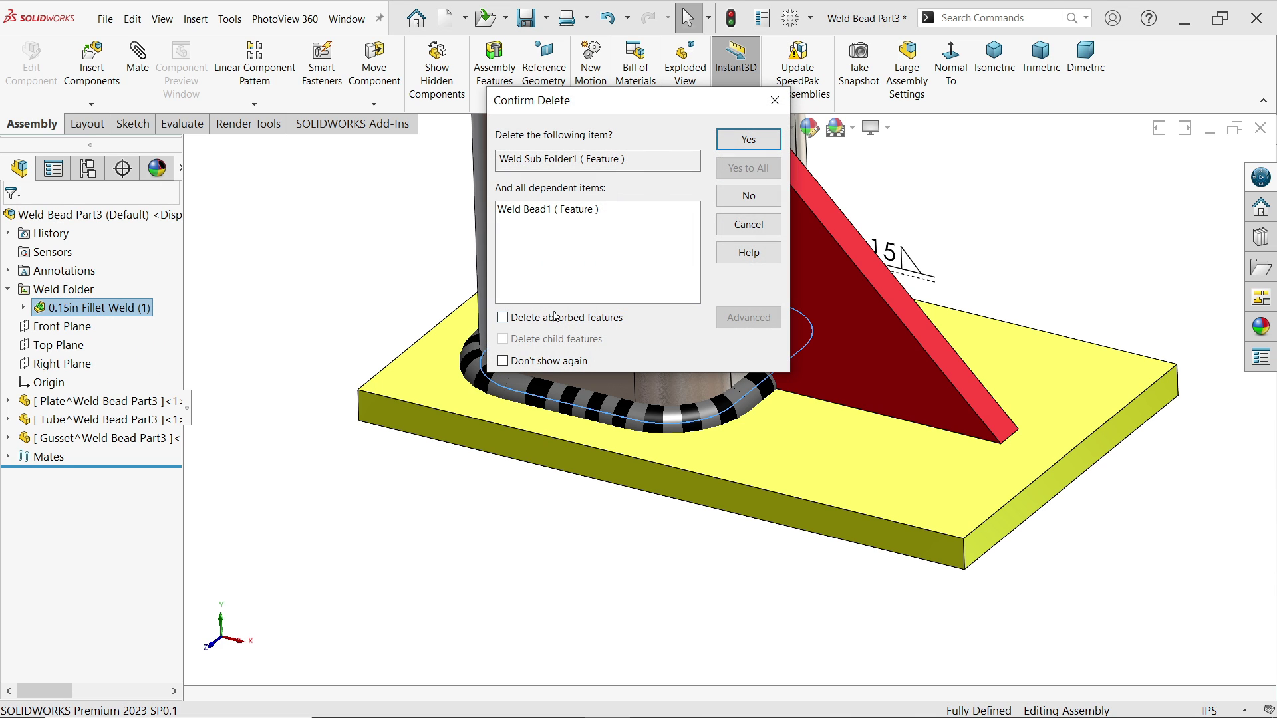
click(747, 136)
scroll(719, 228, down, 2)
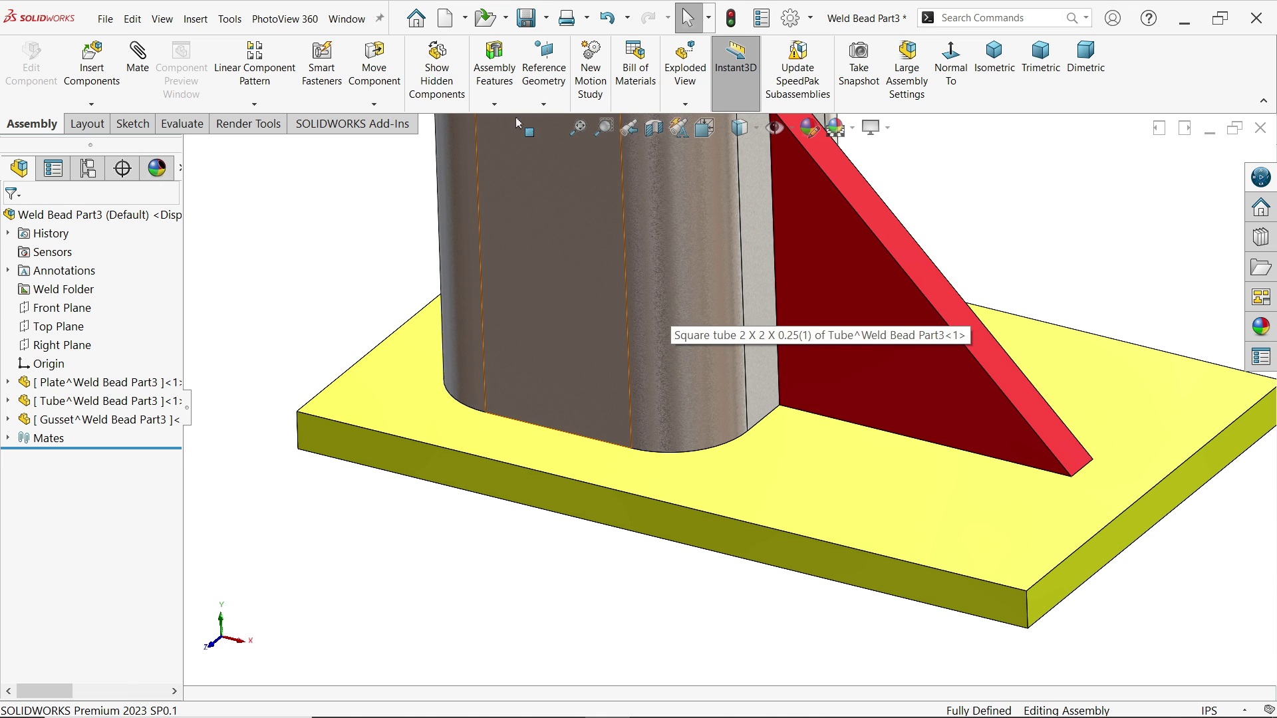
- Start a new weld bead on three tube faces and the plate, limited by From/To Length
click(495, 106)
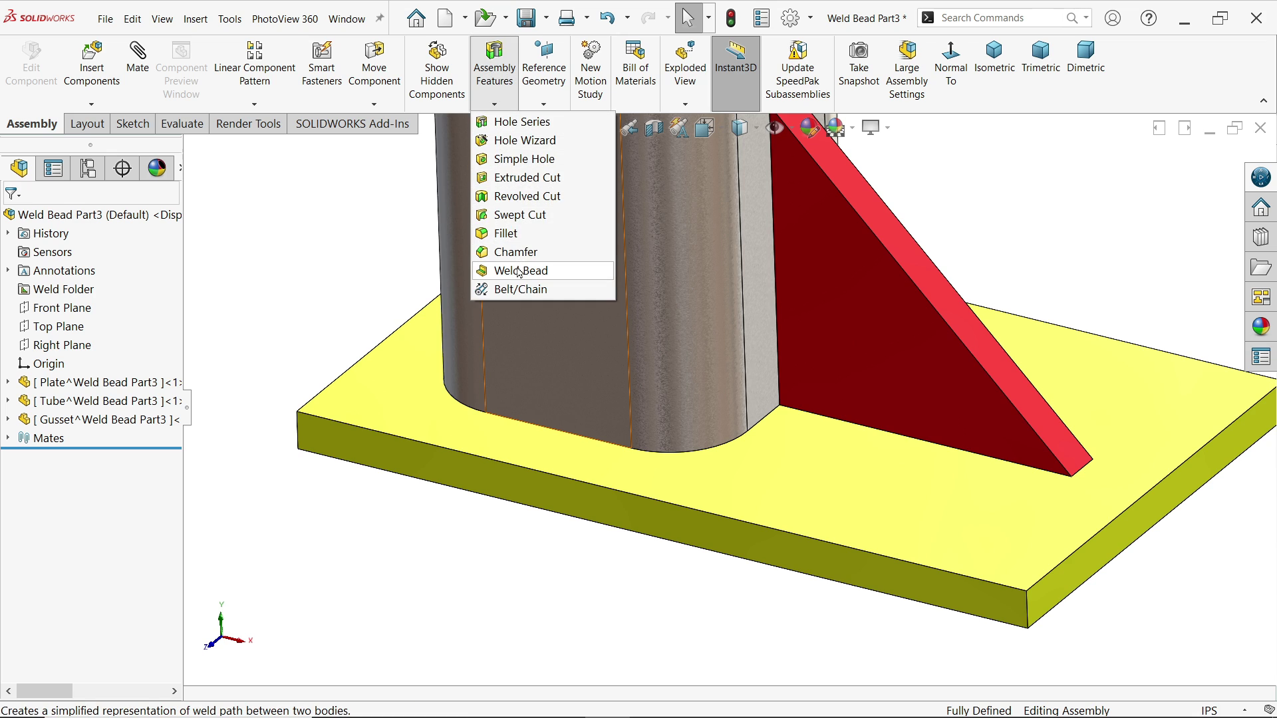
click(520, 271)
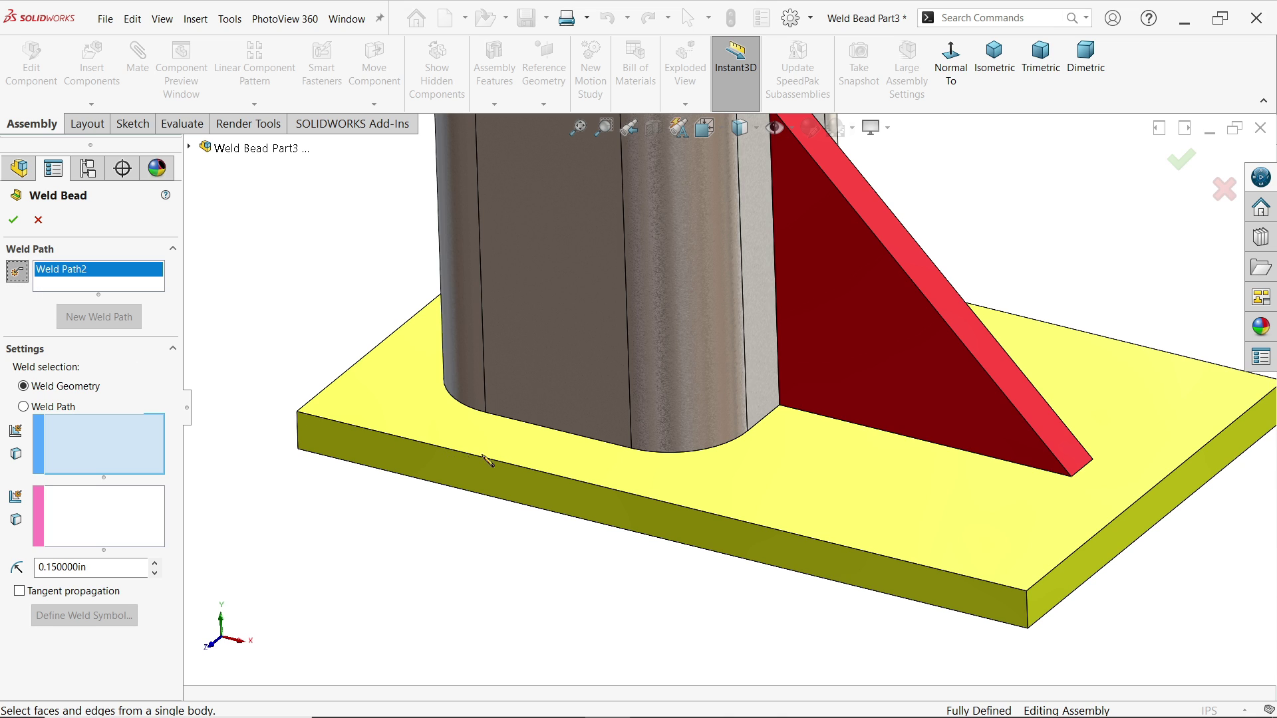
scroll(532, 453, down, 3)
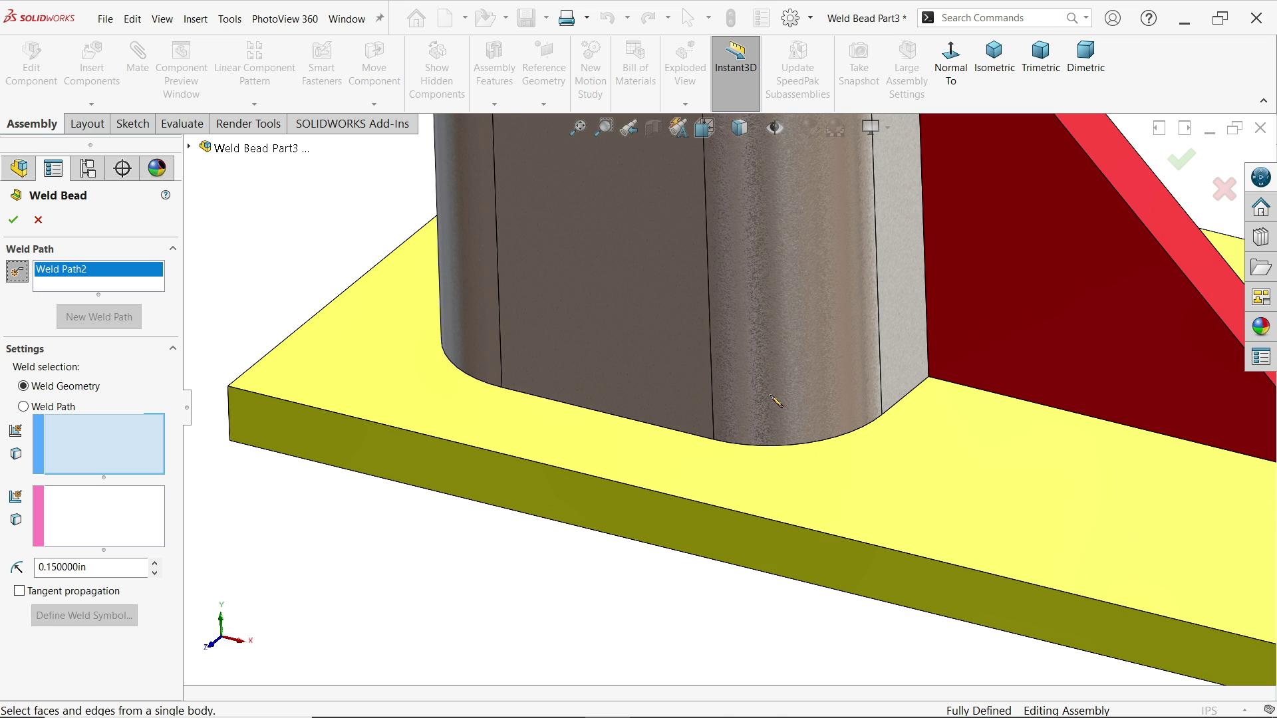
mouse_move(772, 399)
mouse_down()
mouse_move(758, 429)
mouse_move(639, 454)
mouse_move(489, 368)
mouse_move(447, 391)
mouse_up()
scroll(177, 541, down, 1)
drag(176, 542, 176, 547)
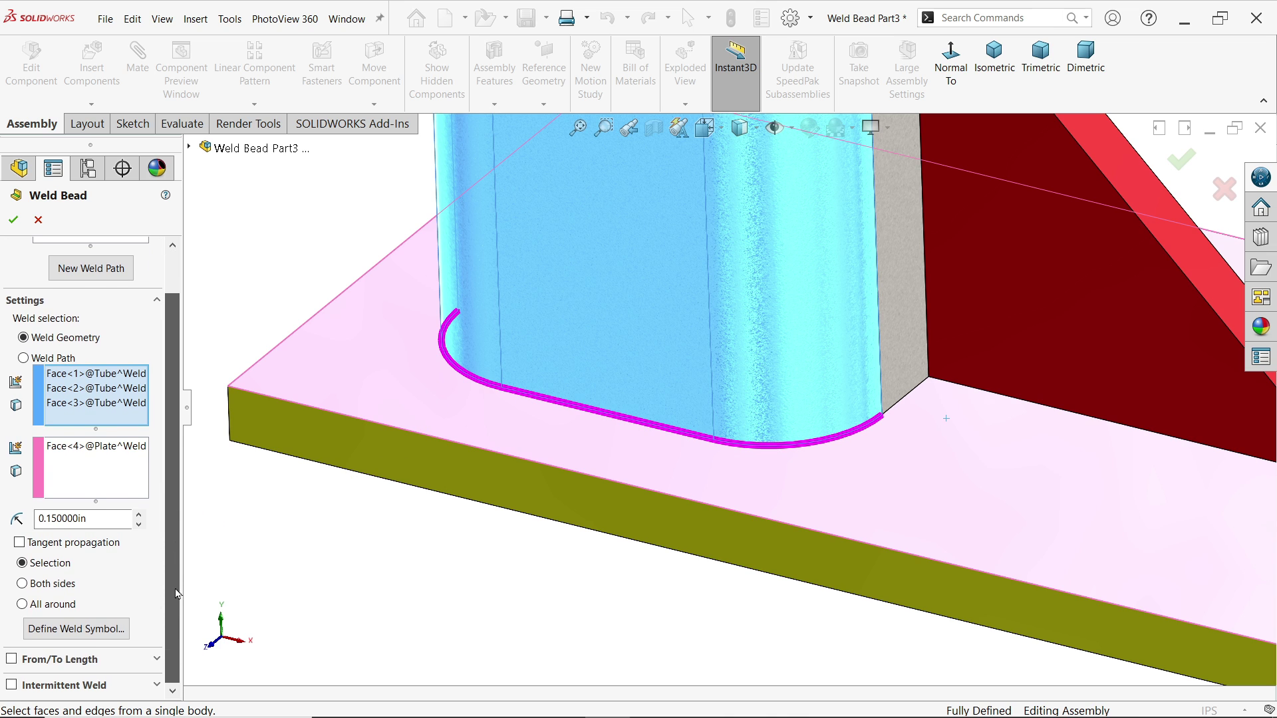
click(12, 659)
drag(173, 579, 172, 638)
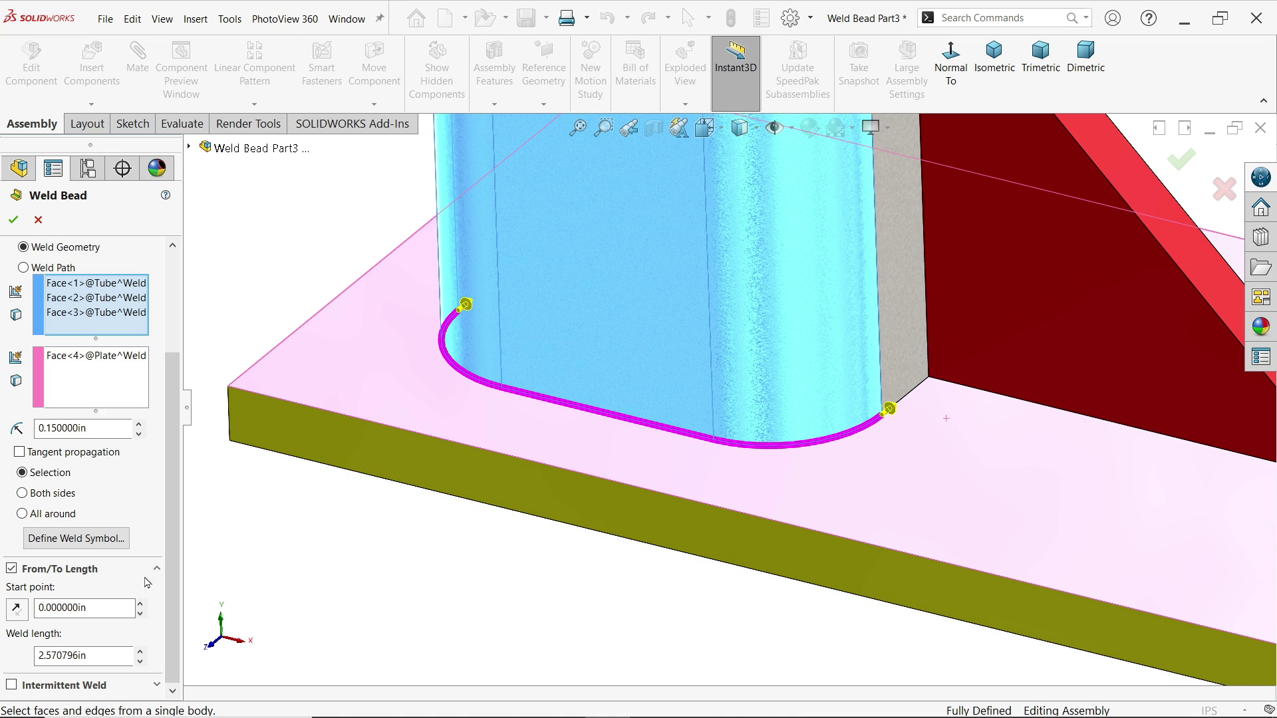
- Set a 0.1in start point offset, toggling Reverse Direction off and back on
double_click(103, 606)
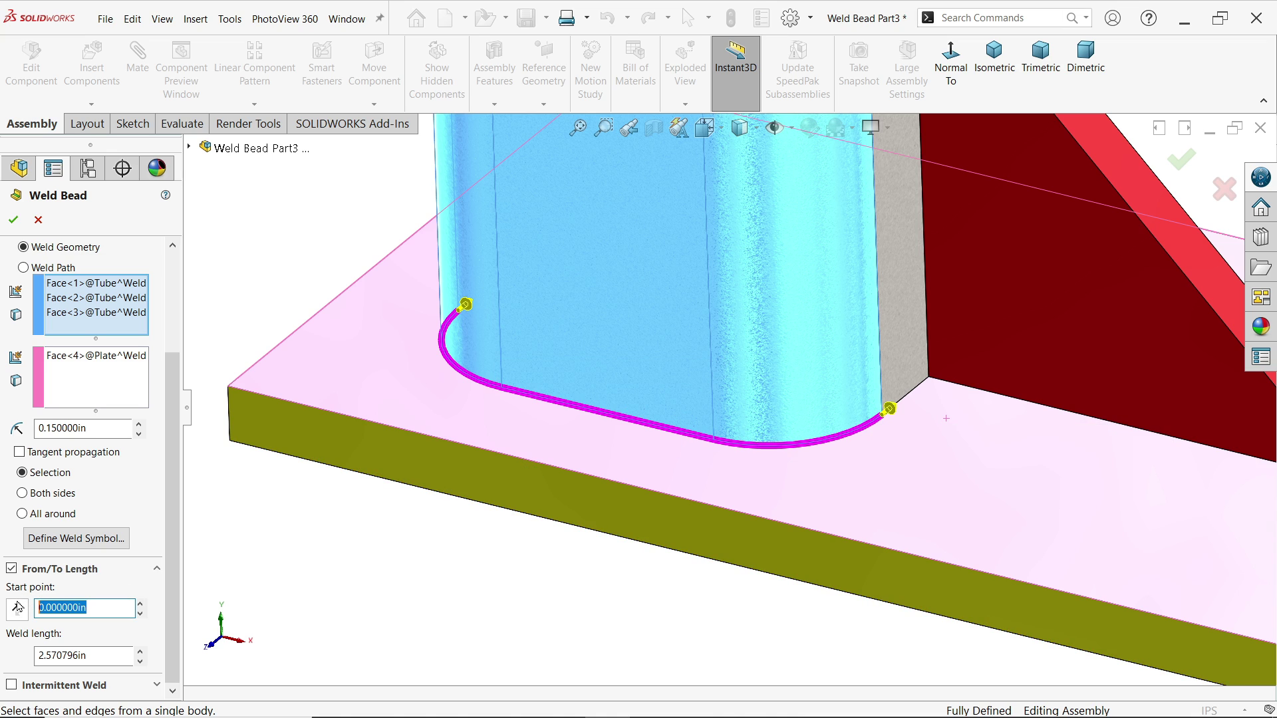
text(0.1)
key(Return)
scroll(898, 419, down, 2)
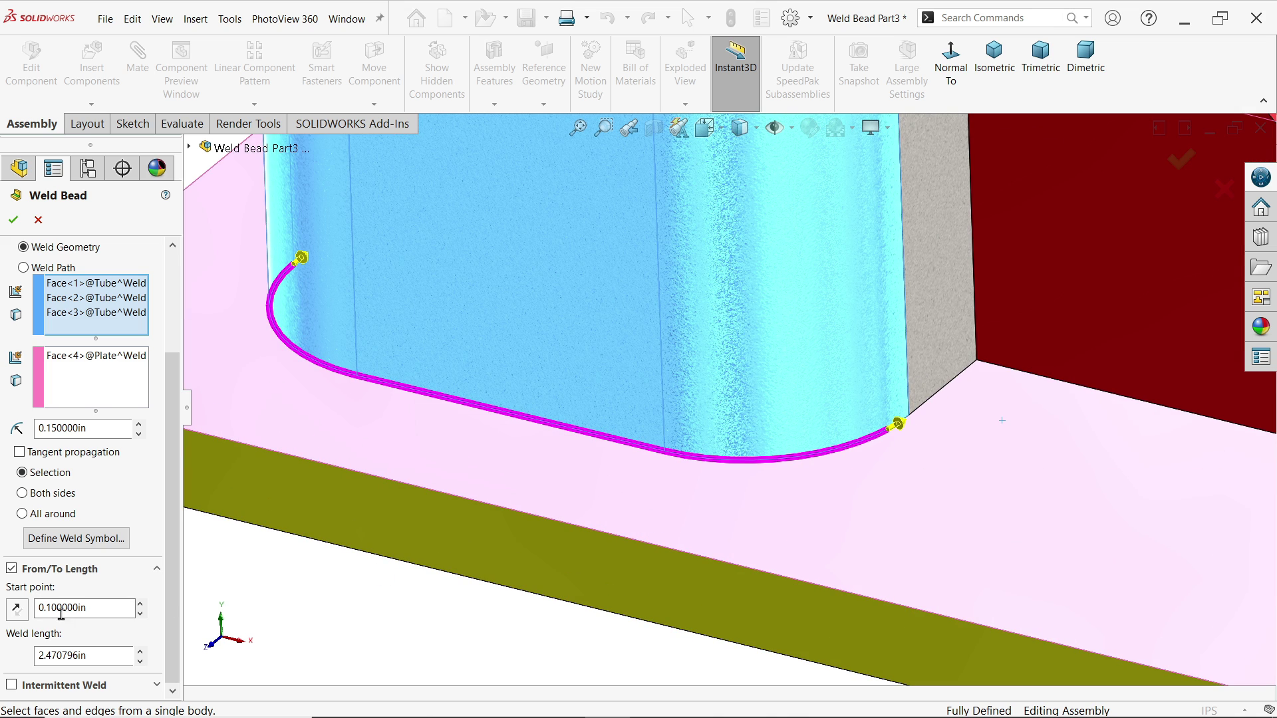
click(16, 607)
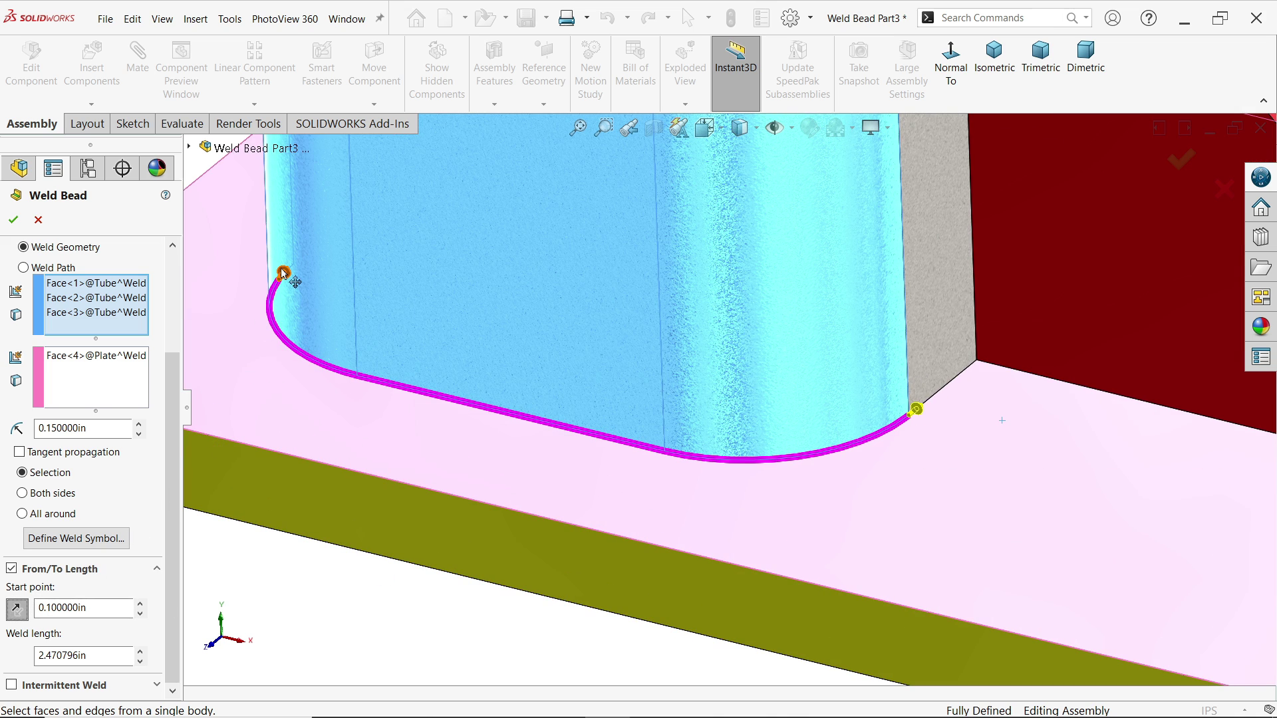
click(16, 607)
- Set the weld length to 2in, then remove the From/To Length limit
drag(100, 655, 15, 650)
text(2)
key(Return)
mouse_move(330, 523)
middle_down()
mouse_move(492, 442)
mouse_move(548, 450)
mouse_move(439, 384)
mouse_move(421, 429)
middle_up()
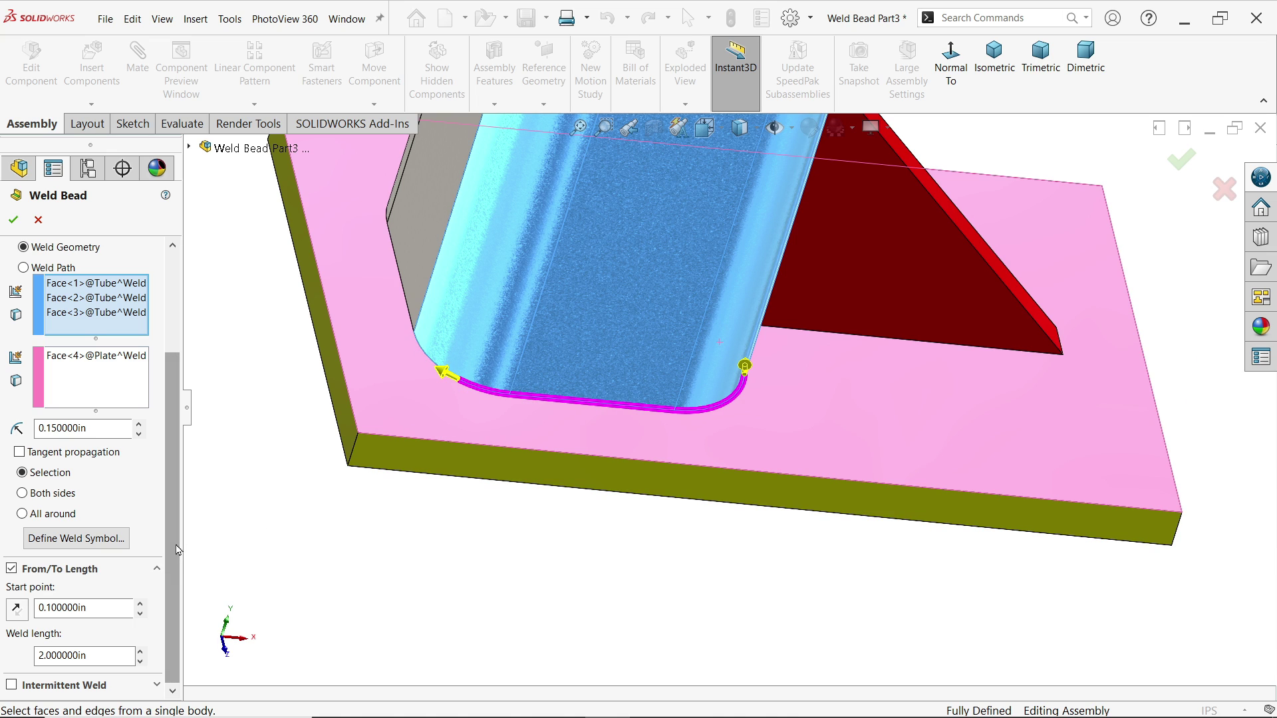
click(12, 568)
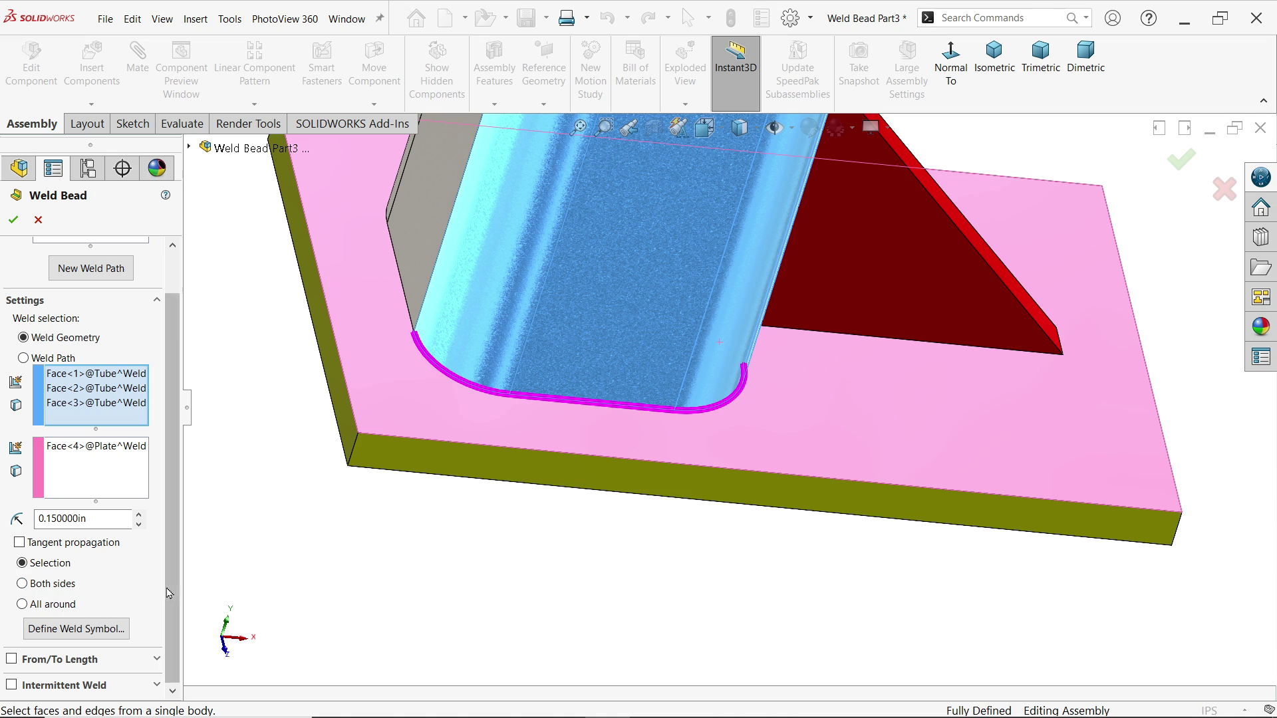
- Make the weld bead intermittent with 0.15in weld length and 0.02in gap
click(10, 687)
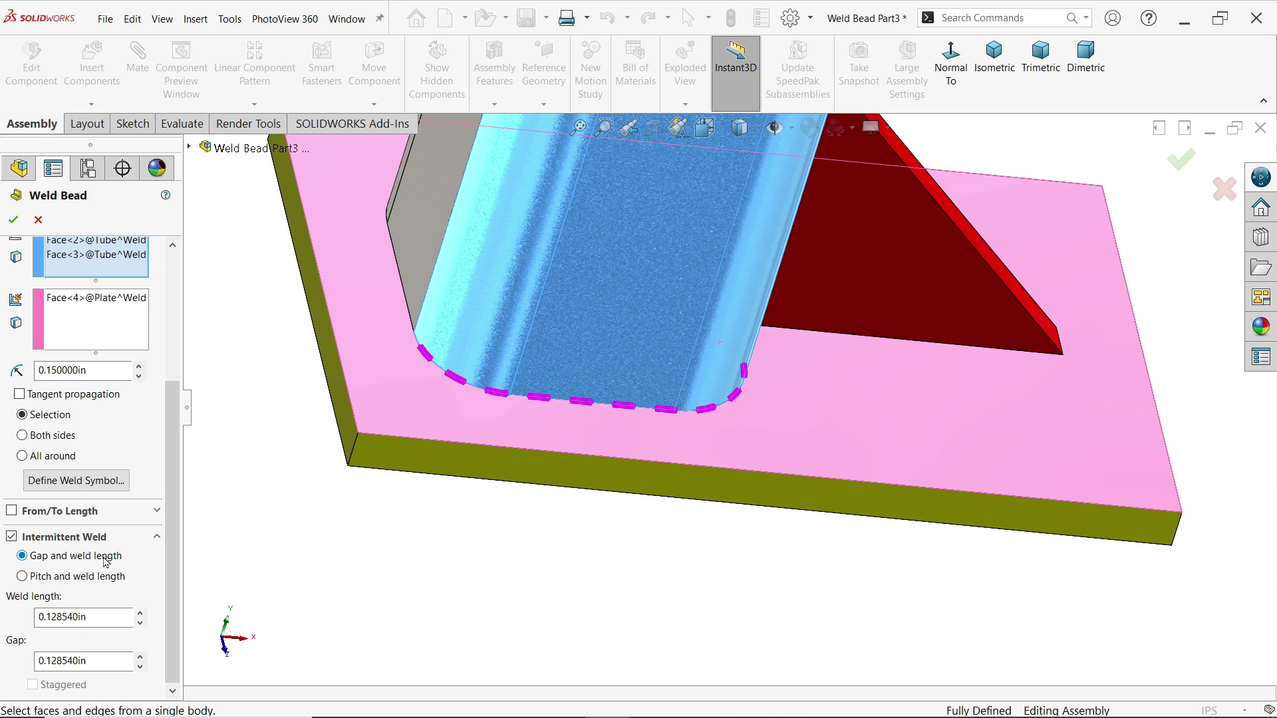
scroll(664, 404, down, 3)
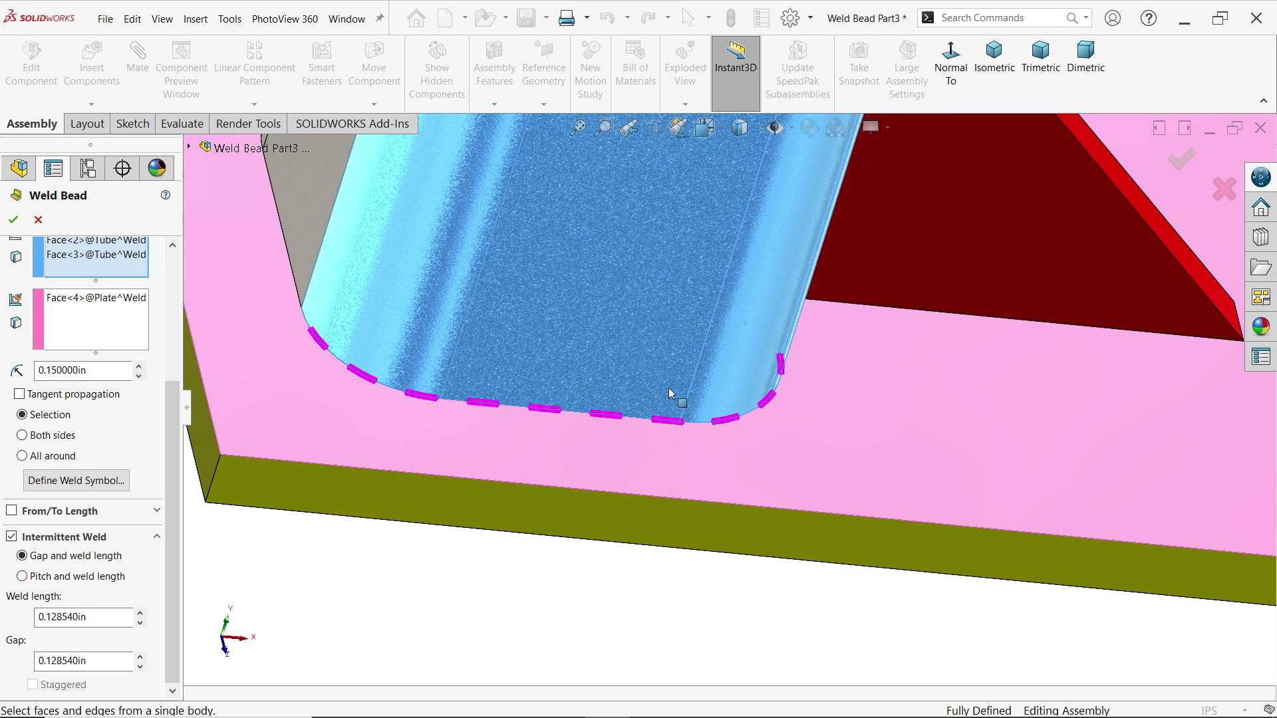
scroll(400, 439, down, 3)
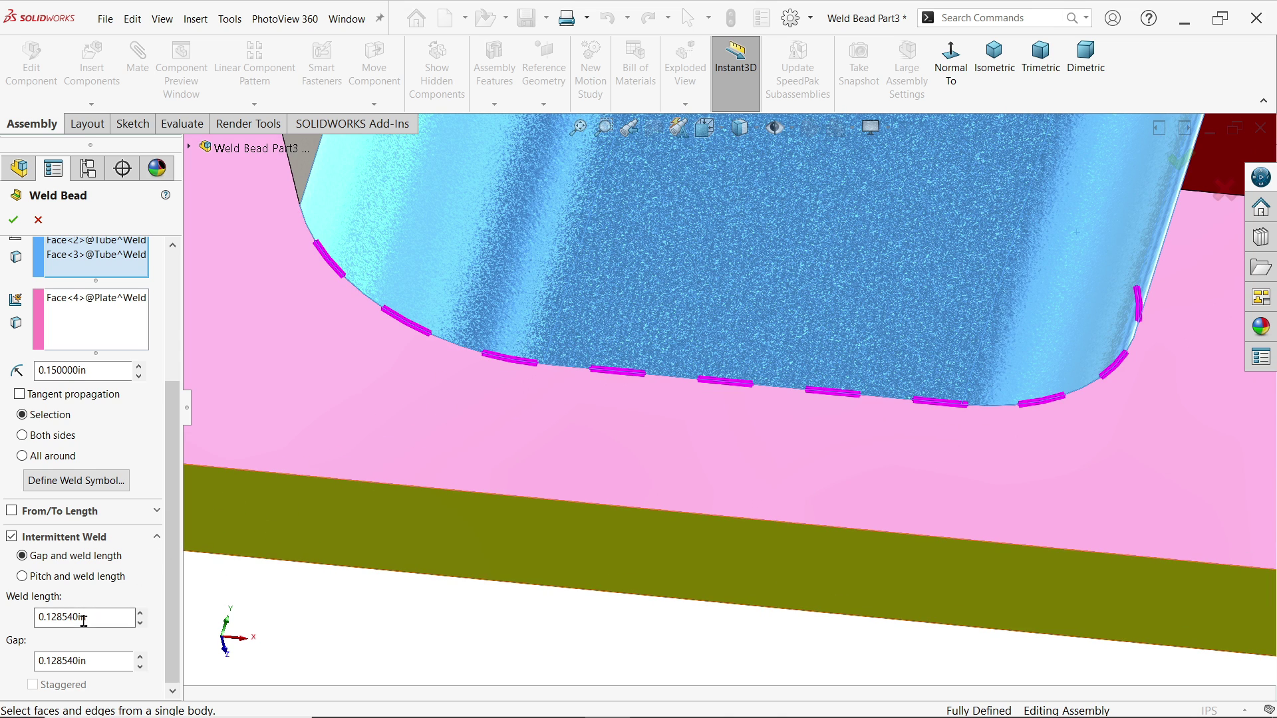
drag(120, 617, 37, 616)
text(0.)
text(15)
key(Return)
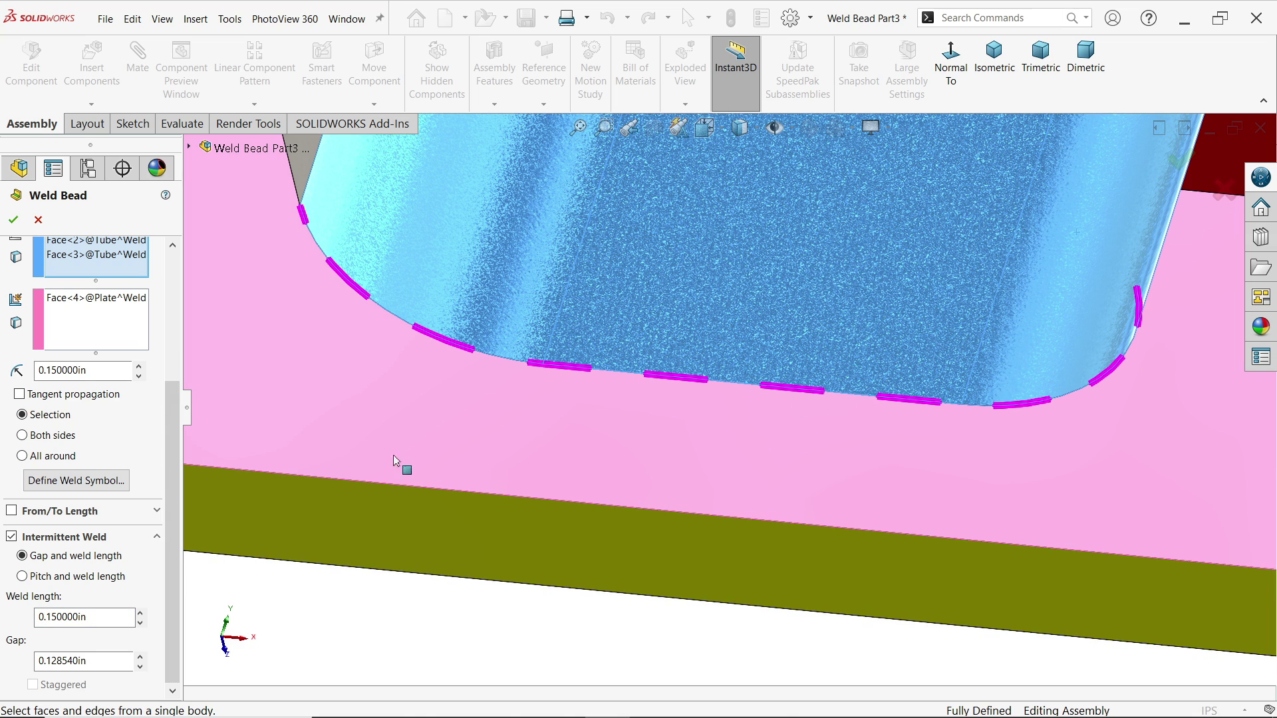
drag(100, 660, 36, 661)
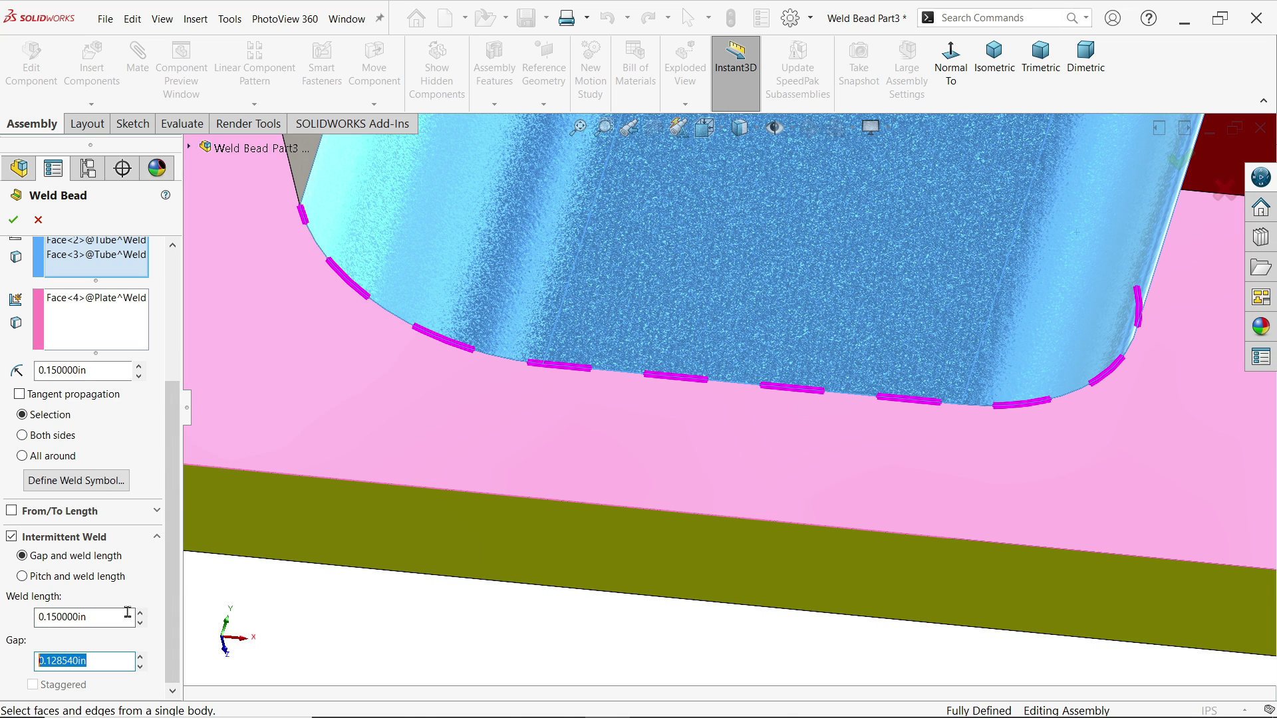
text(0.02)
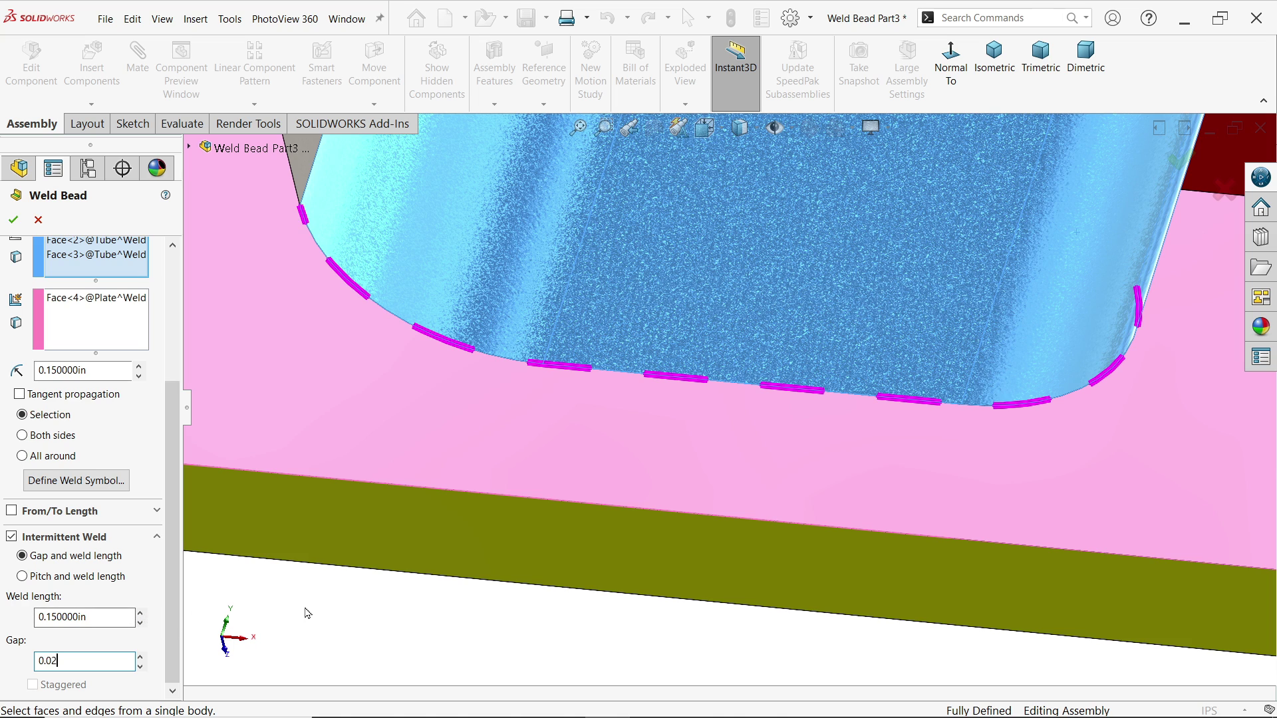
key(Return)
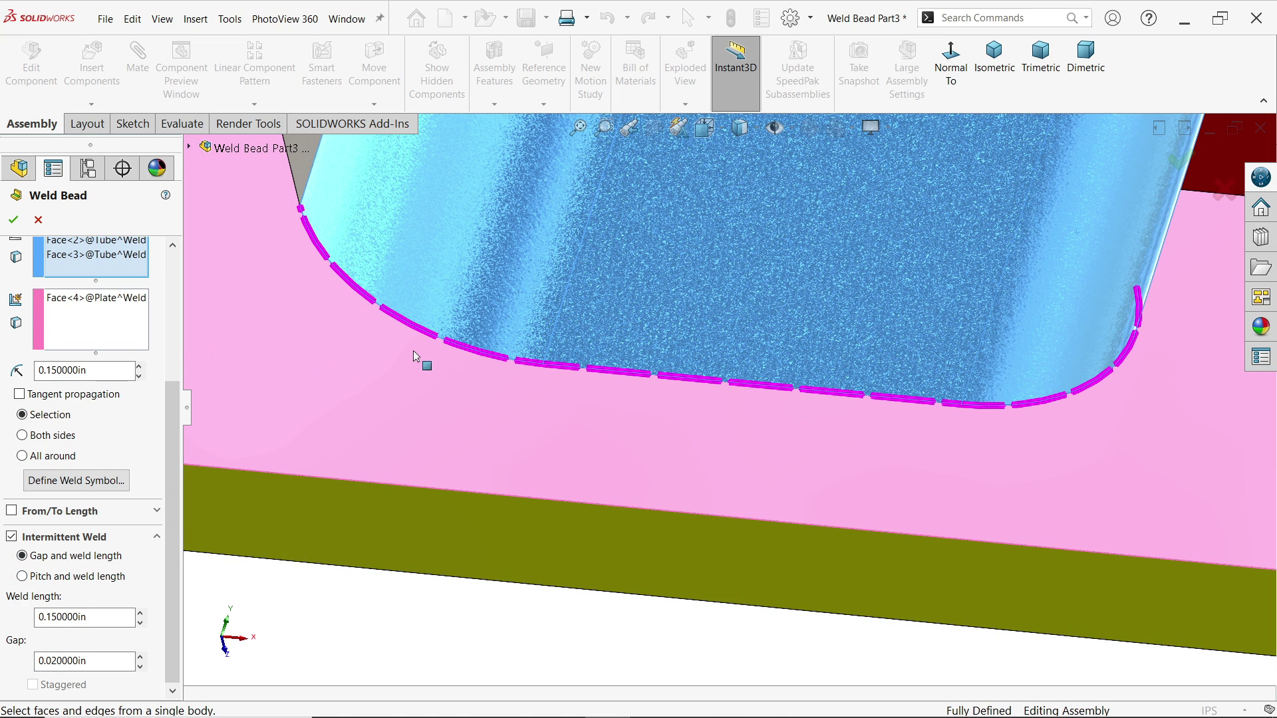
- Switch to pitch-and-weld-length spacing with 0.15in segments at 0.18in pitch
click(22, 577)
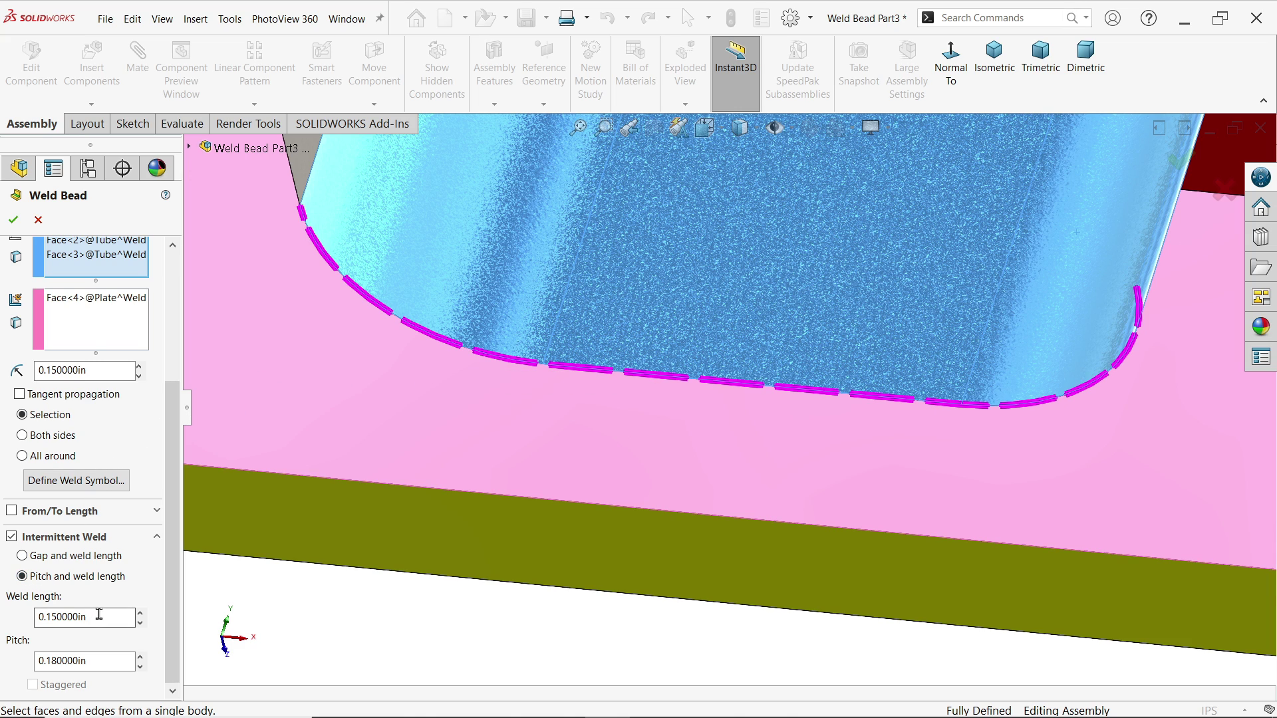
drag(101, 617, 3, 617)
drag(99, 661, 14, 661)
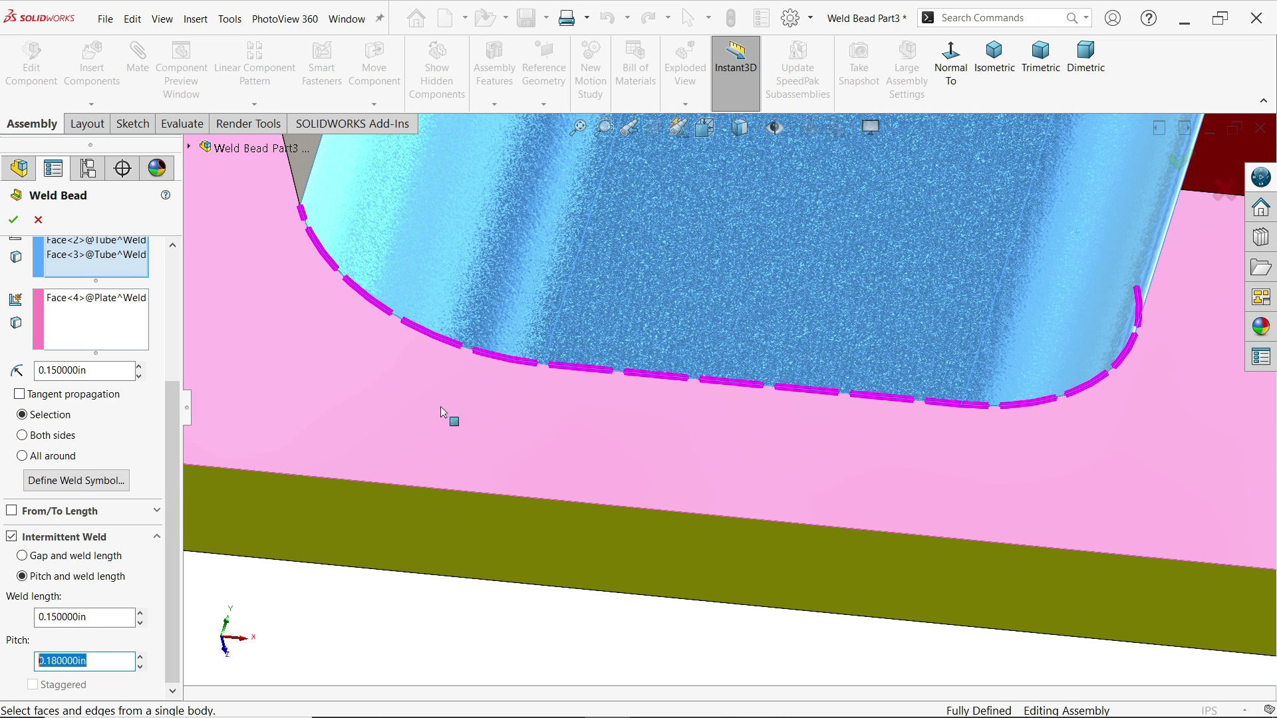
- Accept the 0.15in intermittent weld bead, labelled 15x0.15(0.03), and show the assembly in isometric view
click(13, 219)
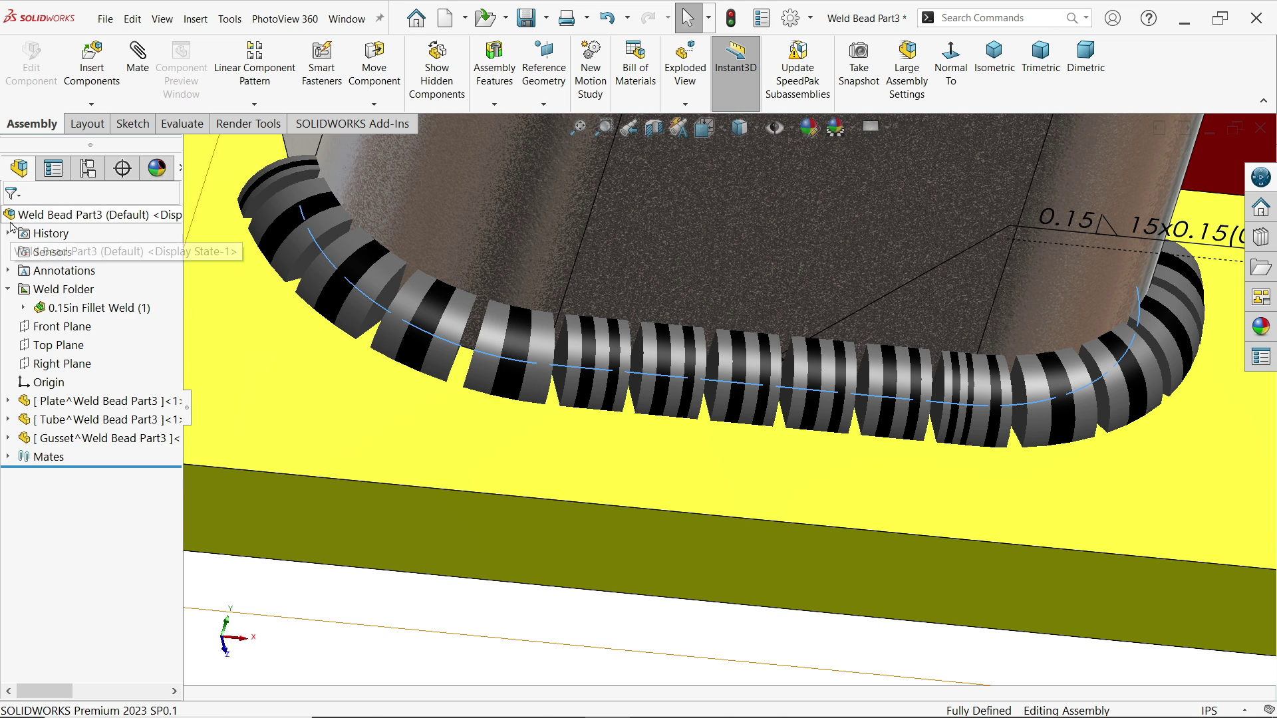
scroll(569, 367, up, 3)
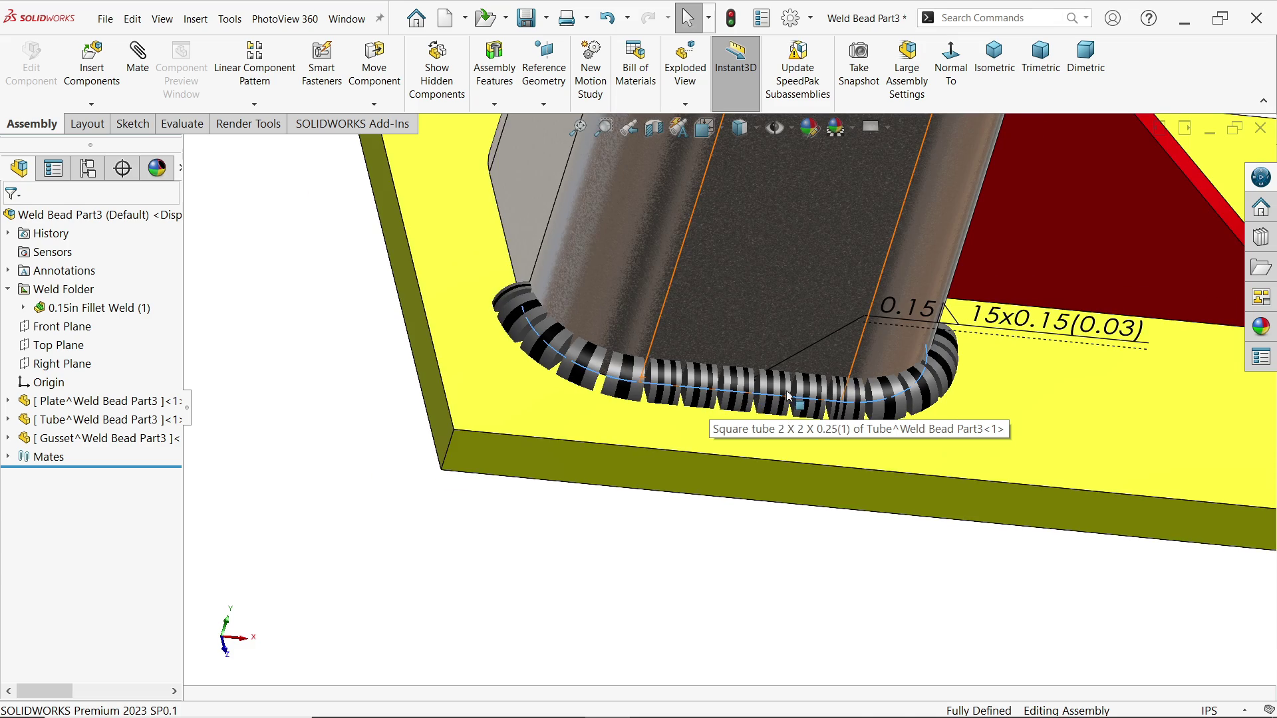
mouse_move(570, 368)
middle_down()
mouse_move(696, 337)
mouse_move(758, 299)
middle_up()
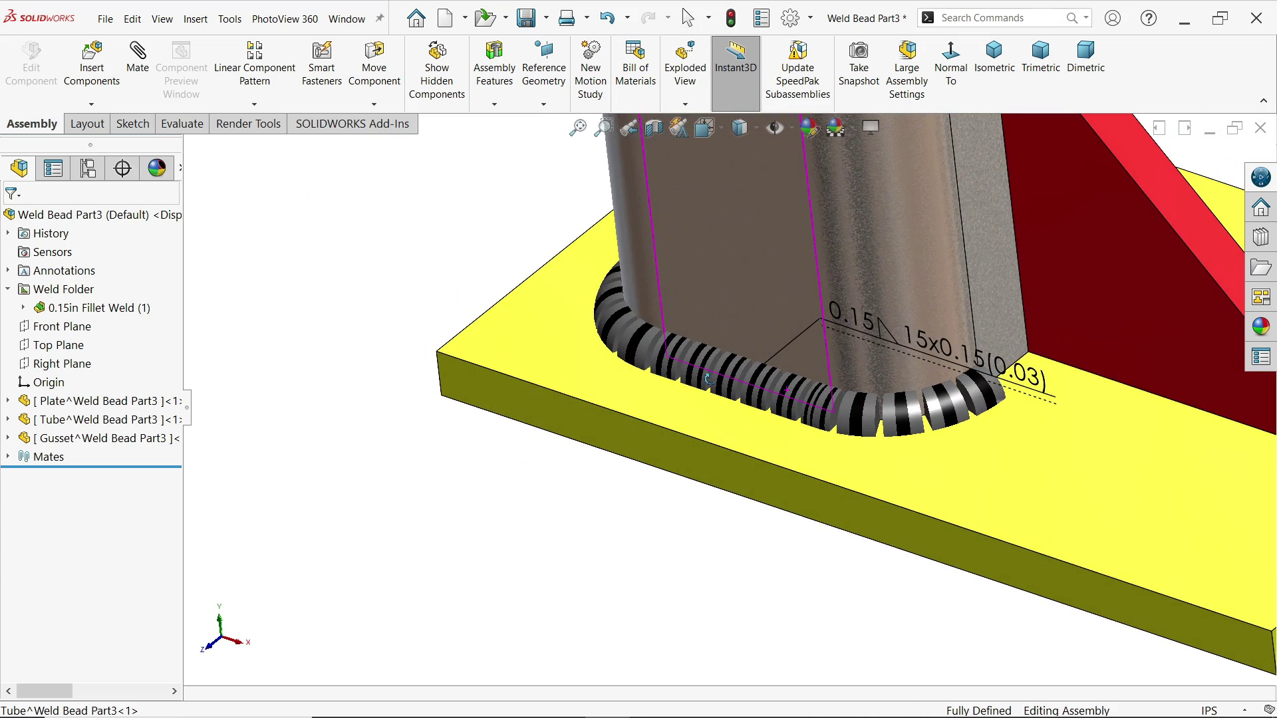
click(994, 78)
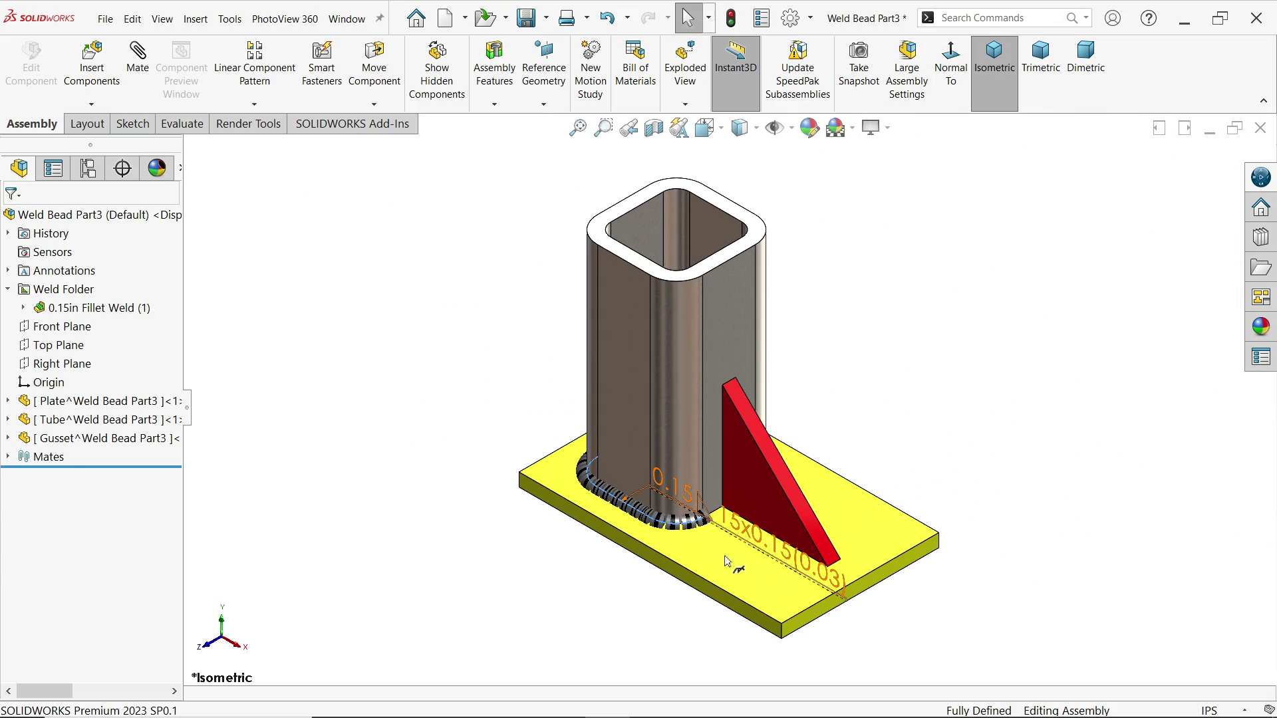
scroll(726, 542, down, 3)
scroll(727, 541, down, 2)
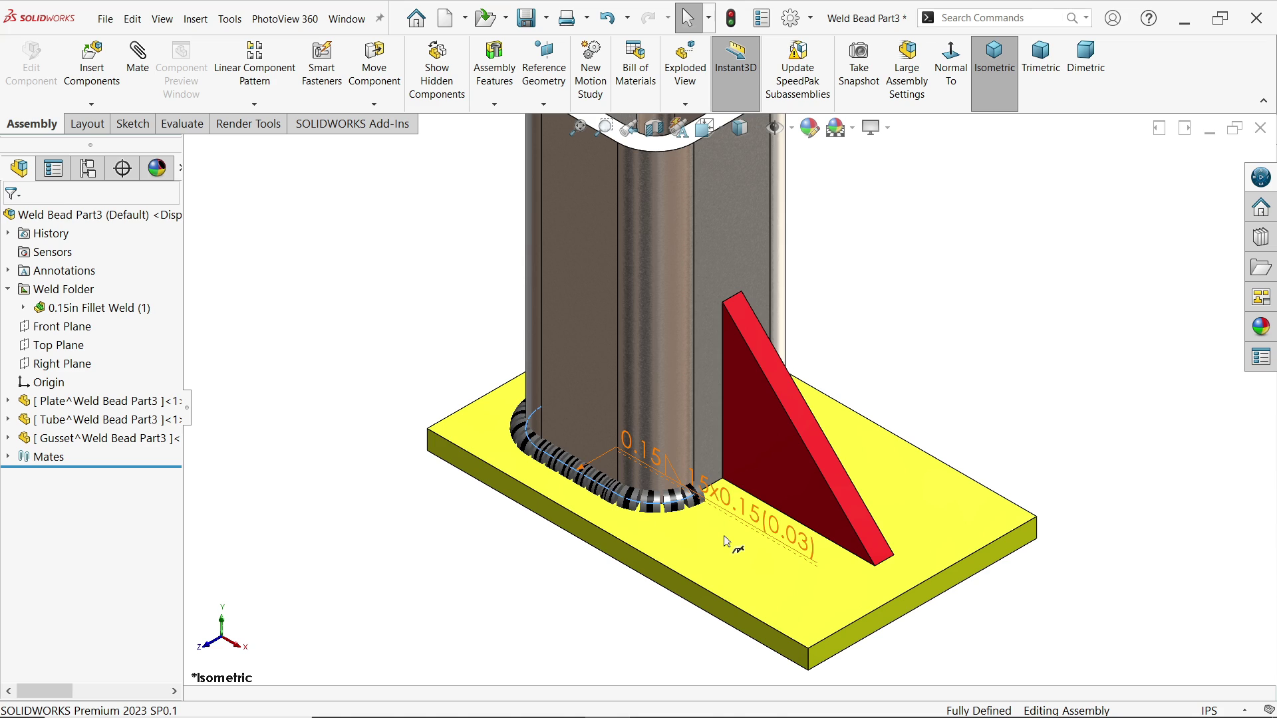